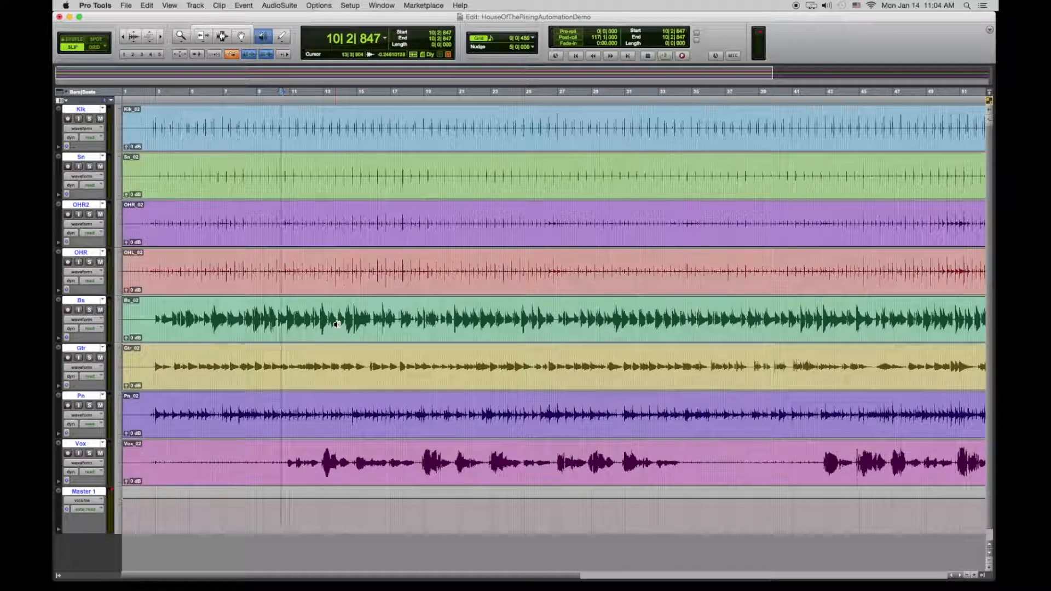
# Step: Play the mix from bar 10 to listen to the vocal level, and stop playback
pyautogui.press('space')
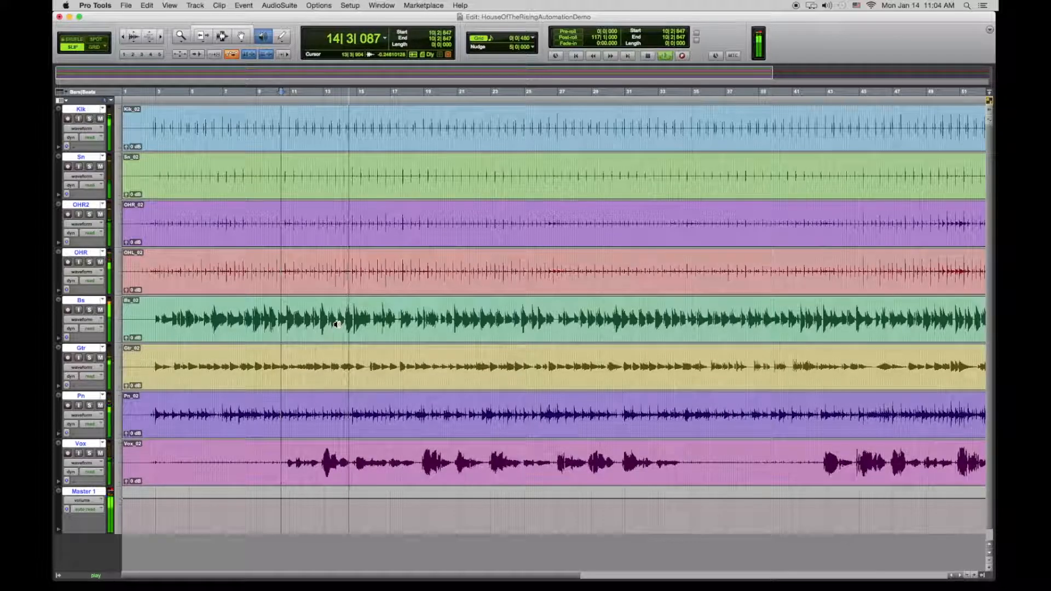
pyautogui.press('space')
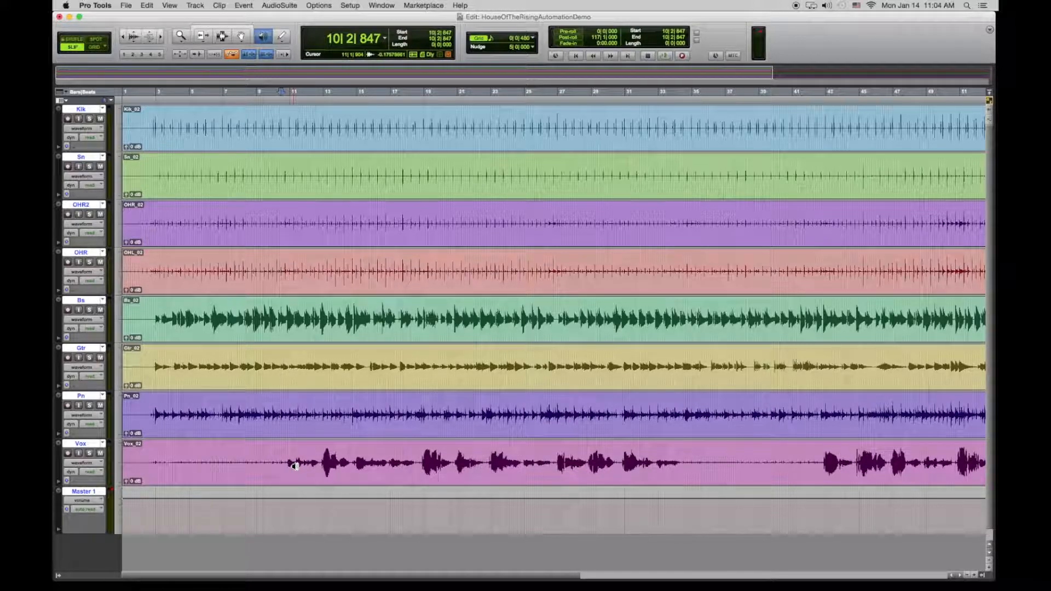
# Step: Set the Vox track's automation mode to write in the Mix window
pyautogui.press('super+equal')
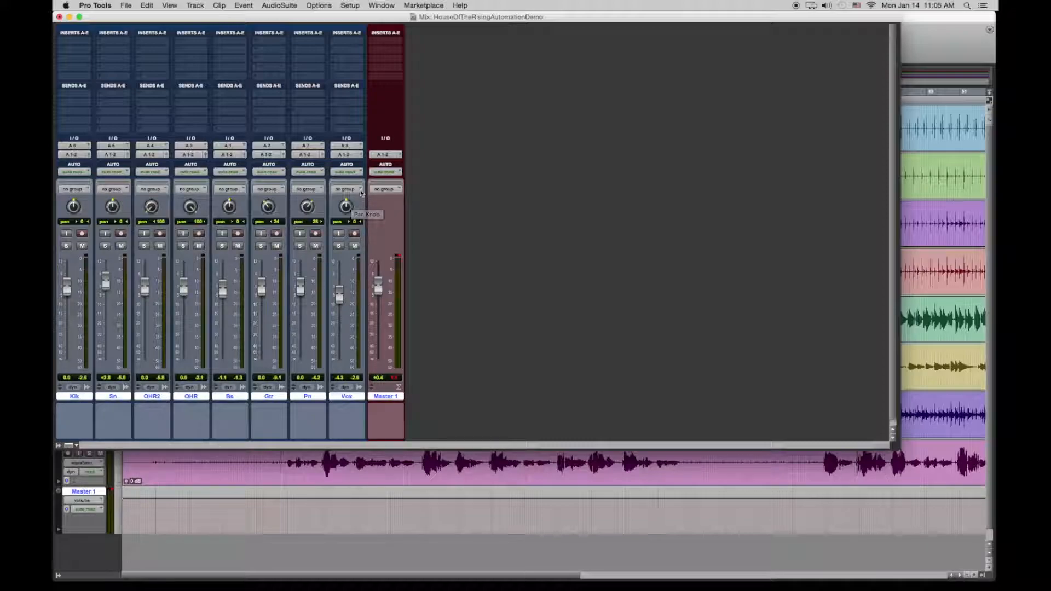
pyautogui.click(358, 174)
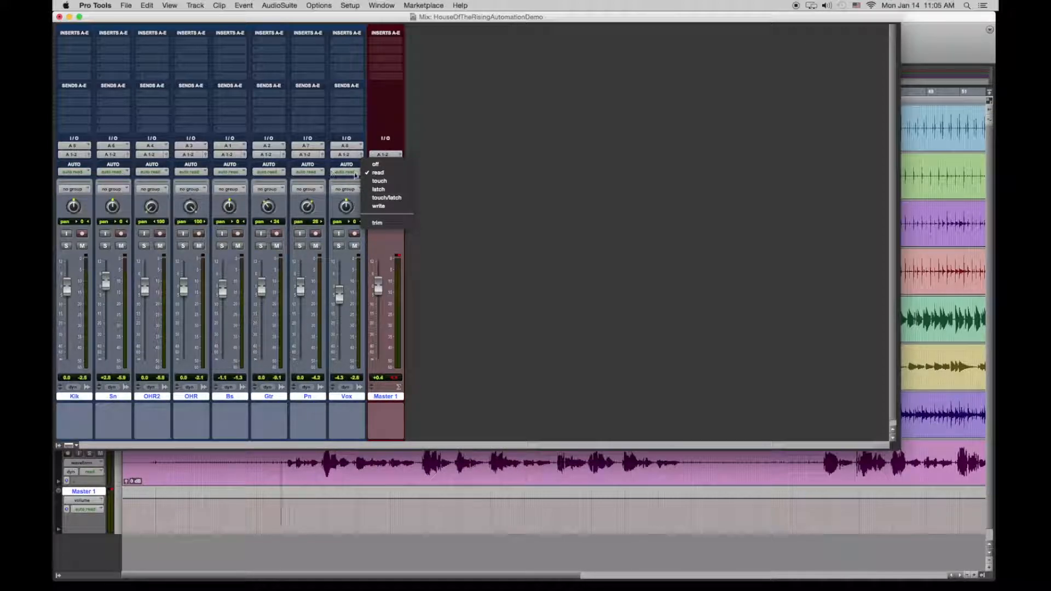
pyautogui.click(386, 206)
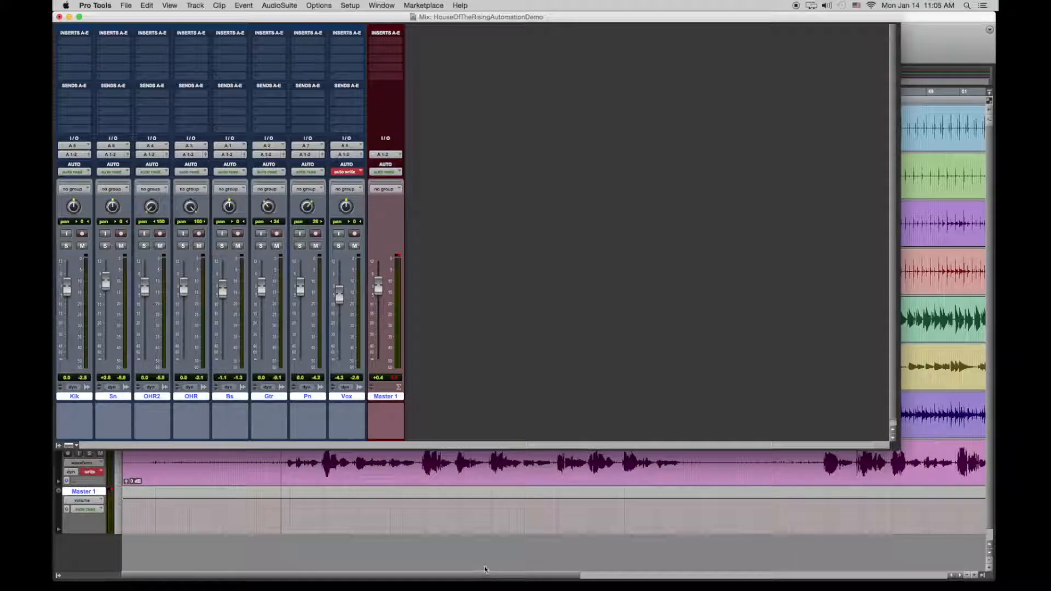
# Step: Record a Vox volume automation pass in latch mode from just before bar 10, moving the Vox fader during playback
pyautogui.press('super+equal')
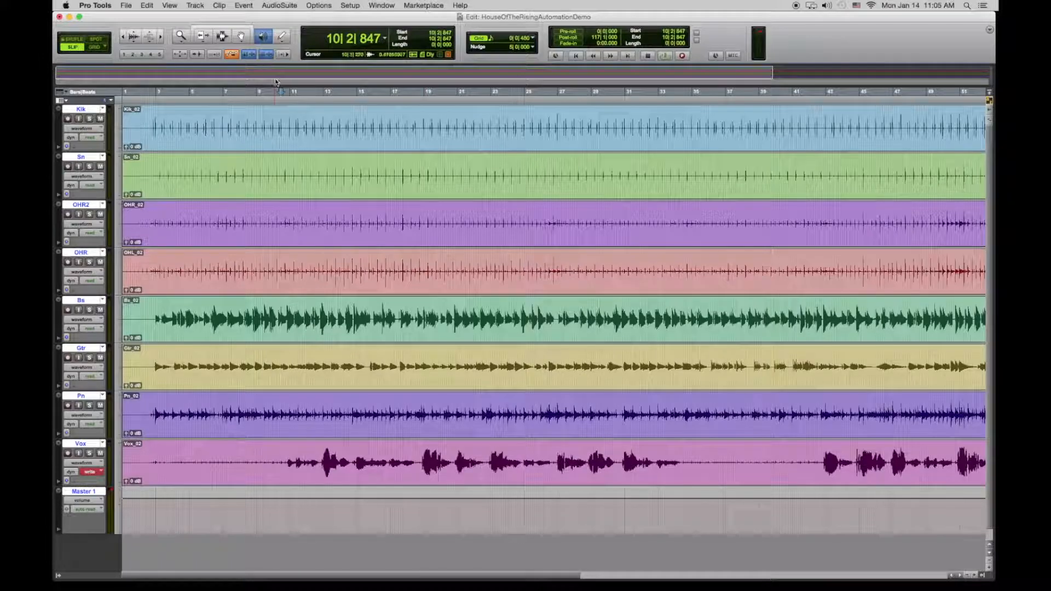
pyautogui.click(270, 97)
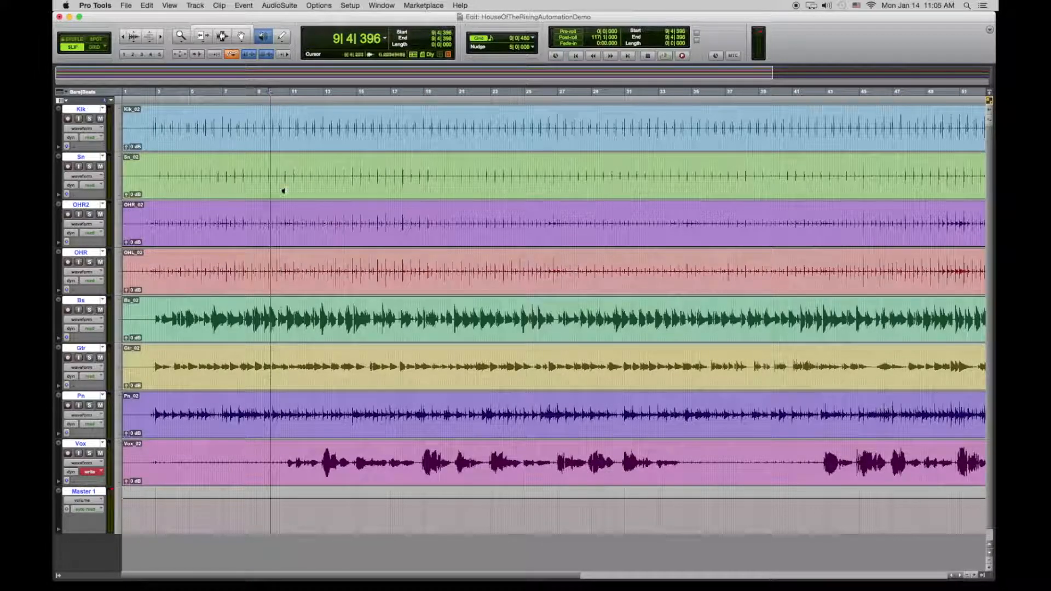
pyautogui.press('super+equal')
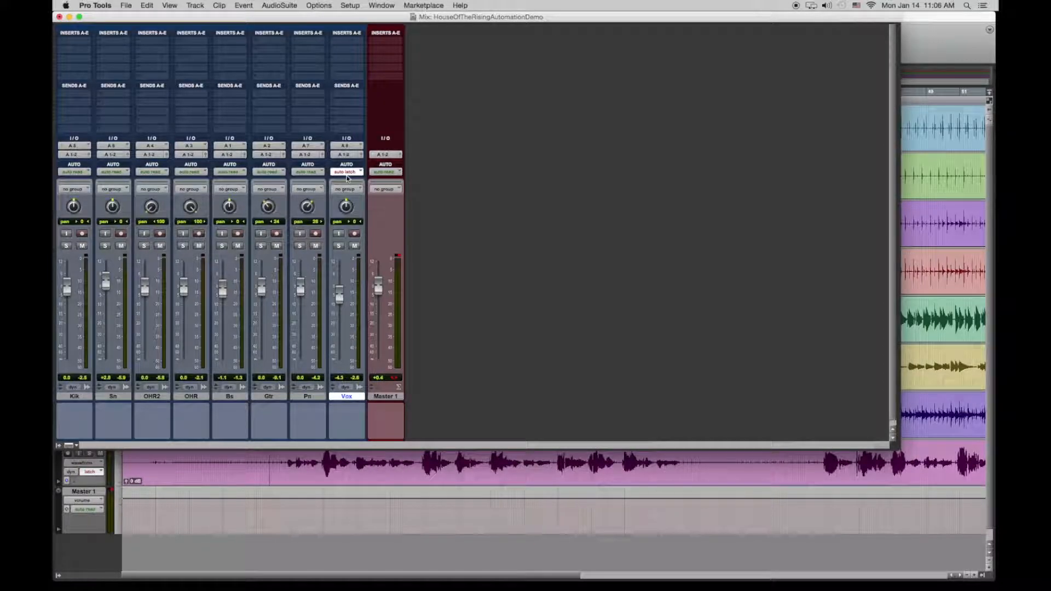
pyautogui.press('space')
pyautogui.moveTo(348, 294); pyautogui.dragTo(341, 282)
pyautogui.press('space')
pyautogui.click(510, 578)
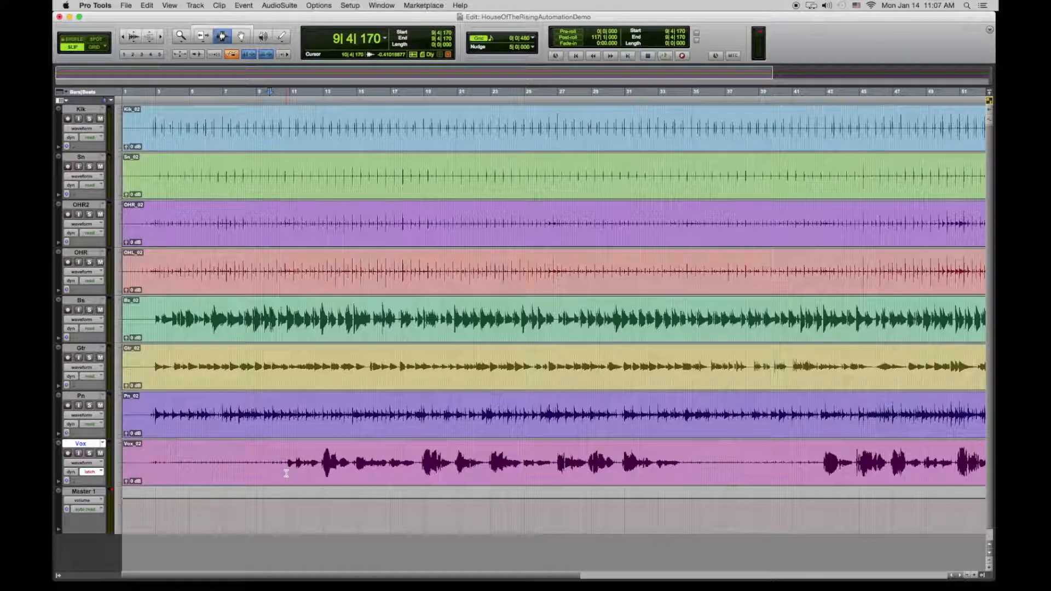
# Step: Set the Vox track's automation mode to read and play back the recorded fader moves
pyautogui.press('super+equal')
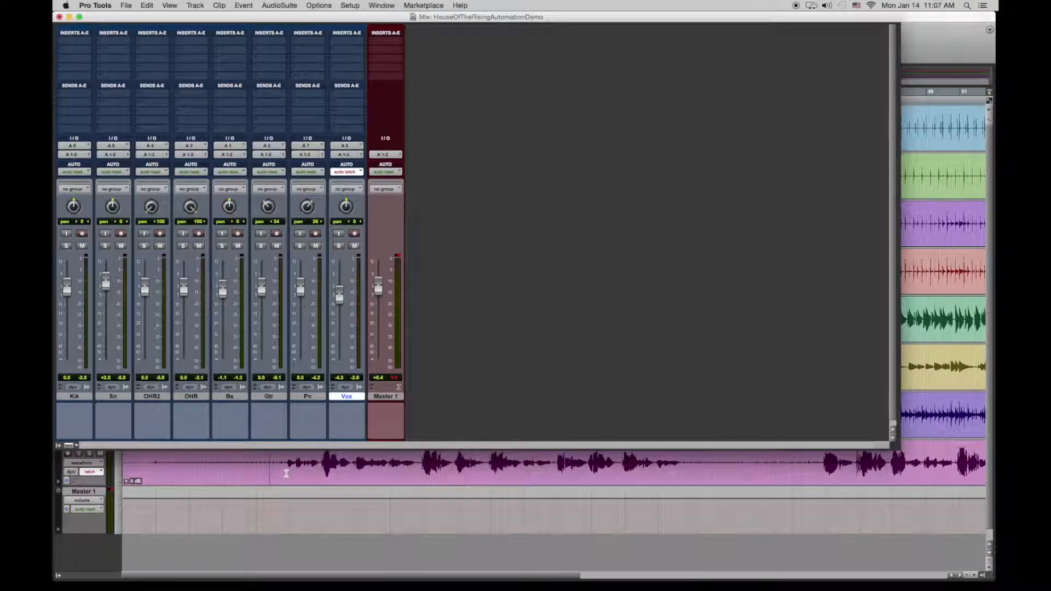
pyautogui.click(360, 172)
pyautogui.click(391, 157)
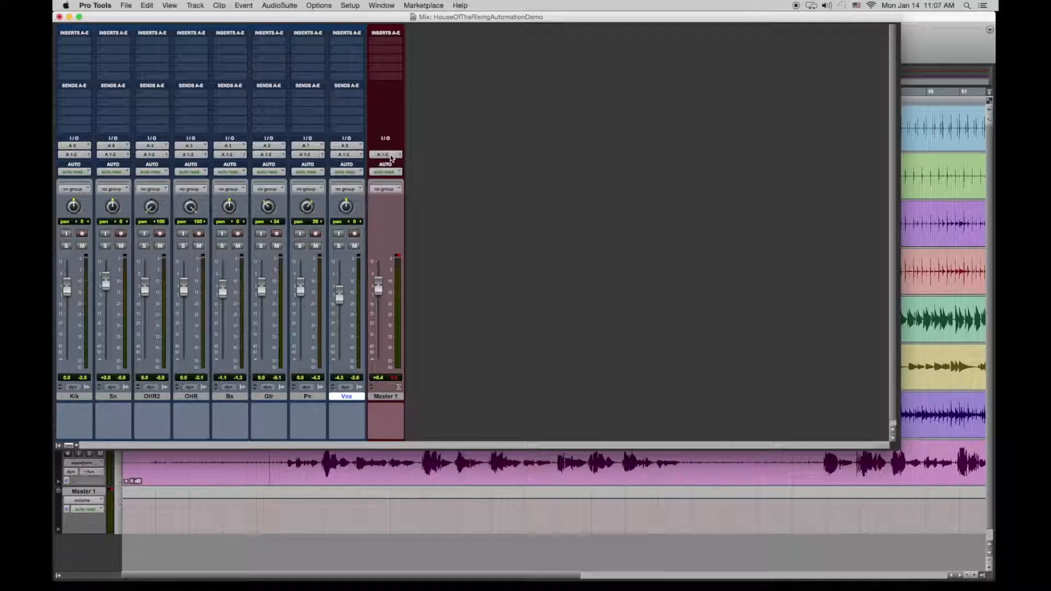
pyautogui.press('space')
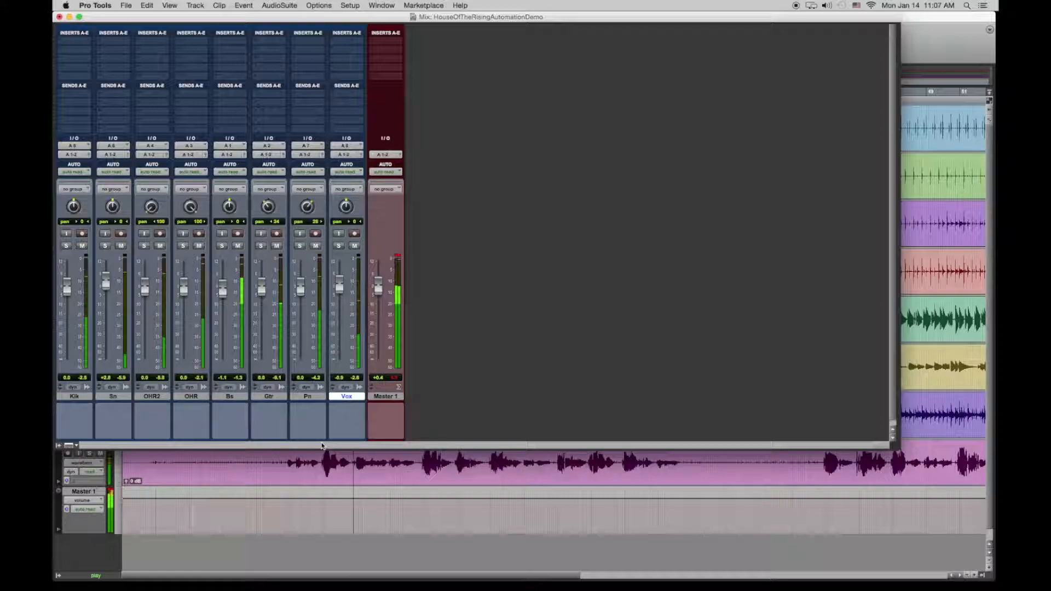
pyautogui.press('space')
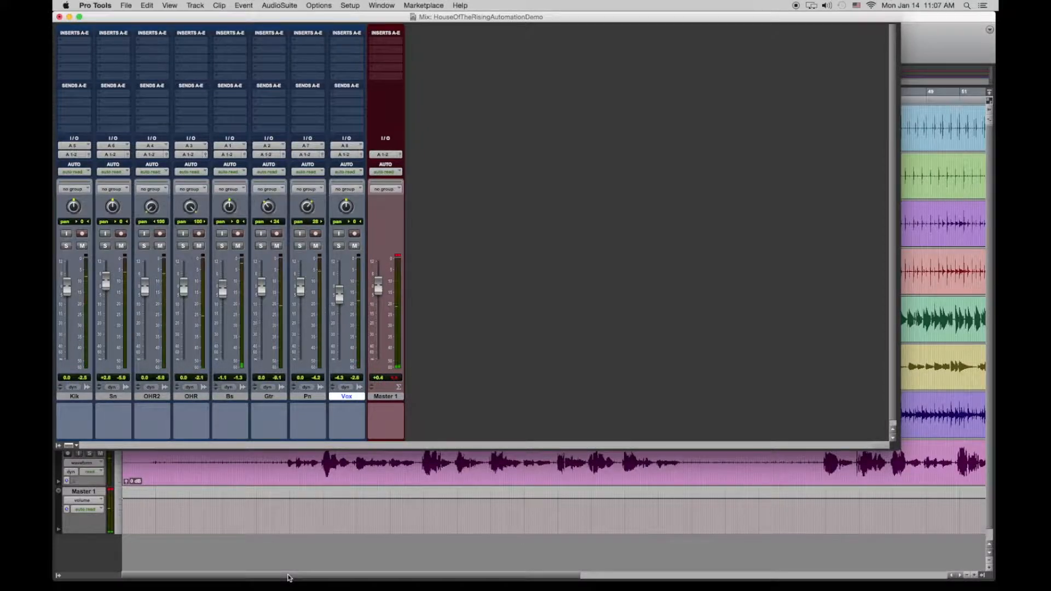
# Step: Display the Vox track's volume automation in the Edit window and enlarge the track's height
pyautogui.press('super+equal')
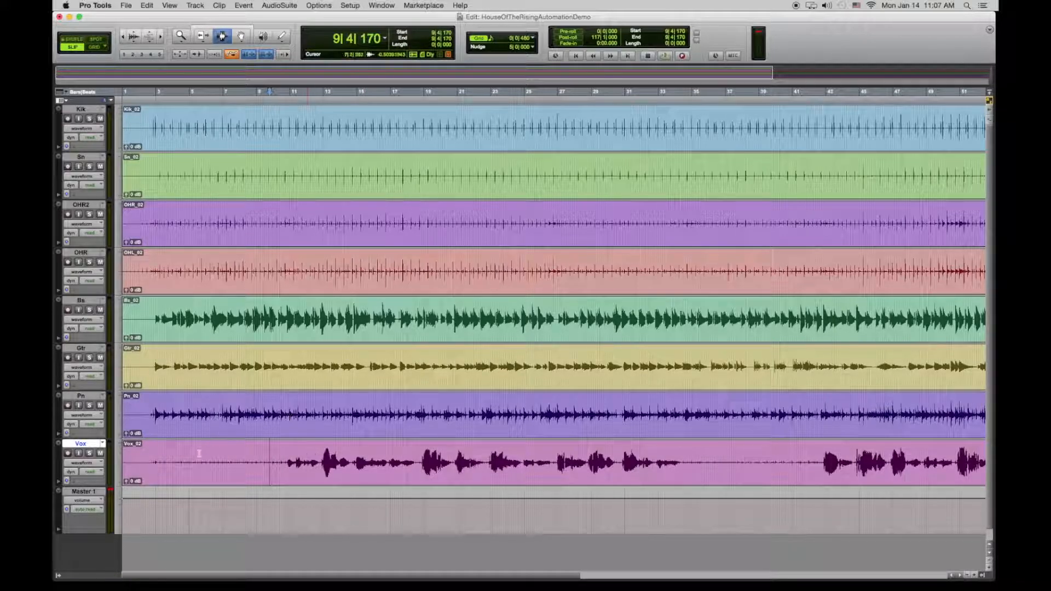
pyautogui.click(83, 463)
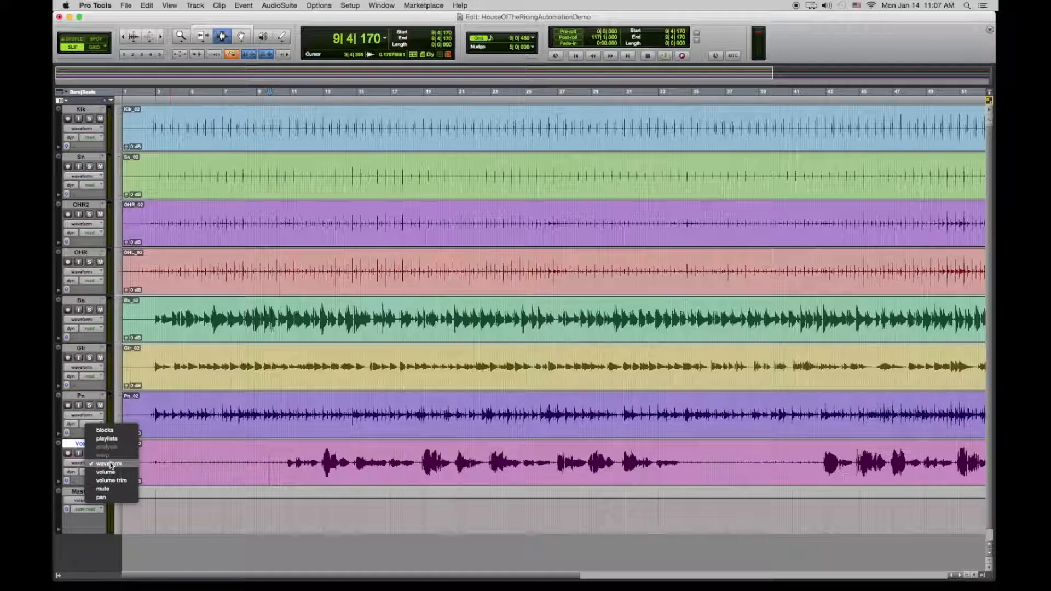
pyautogui.click(107, 472)
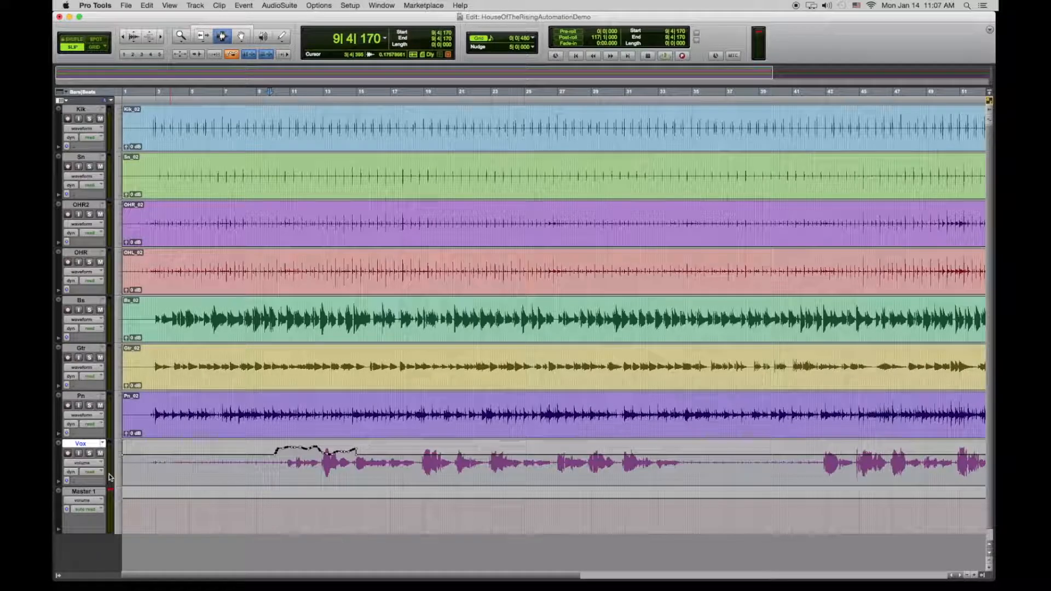
pyautogui.moveTo(342, 461); pyautogui.dragTo(357, 452)
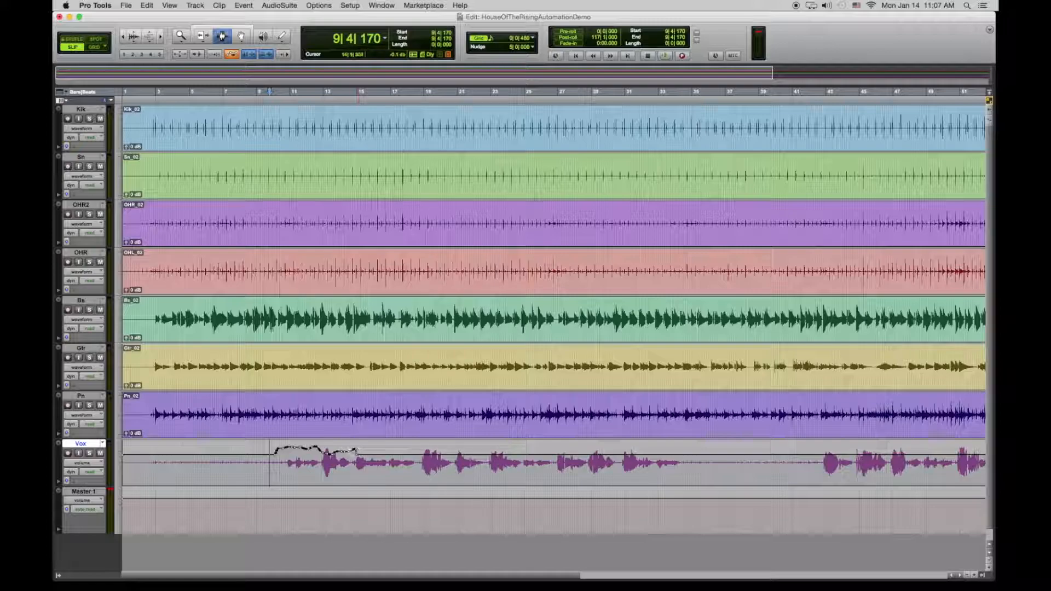
pyautogui.moveTo(94, 485); pyautogui.dragTo(92, 554)
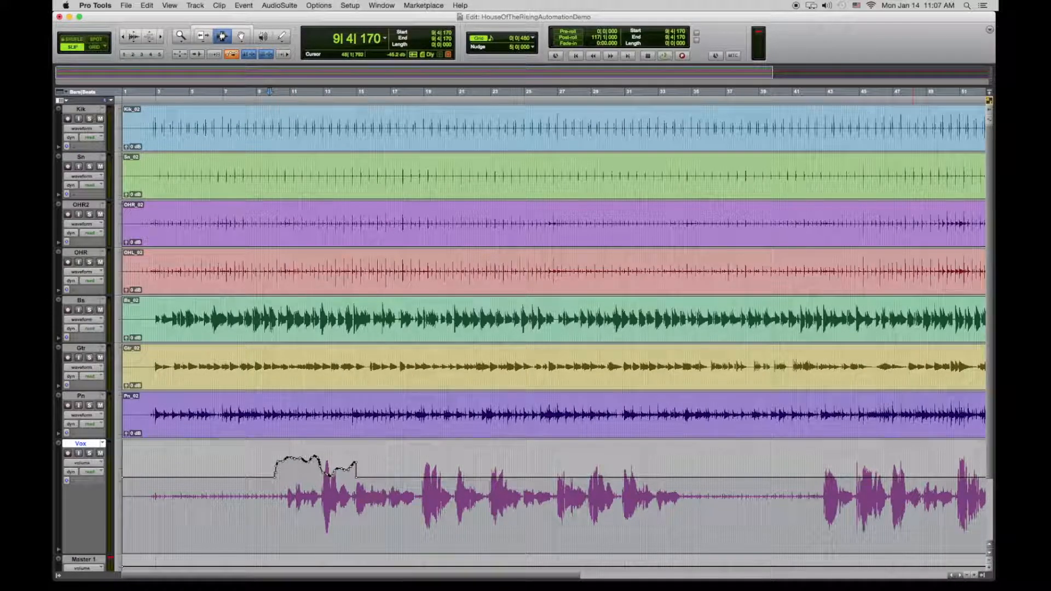
pyautogui.scroll(-2, 986, 481)
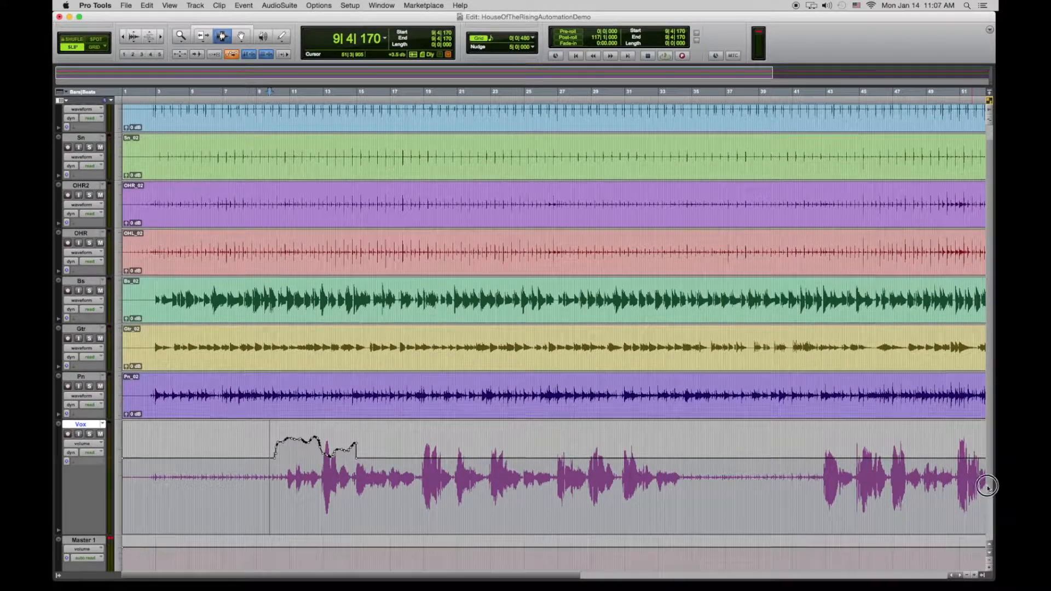
pyautogui.moveTo(985, 502); pyautogui.dragTo(986, 503)
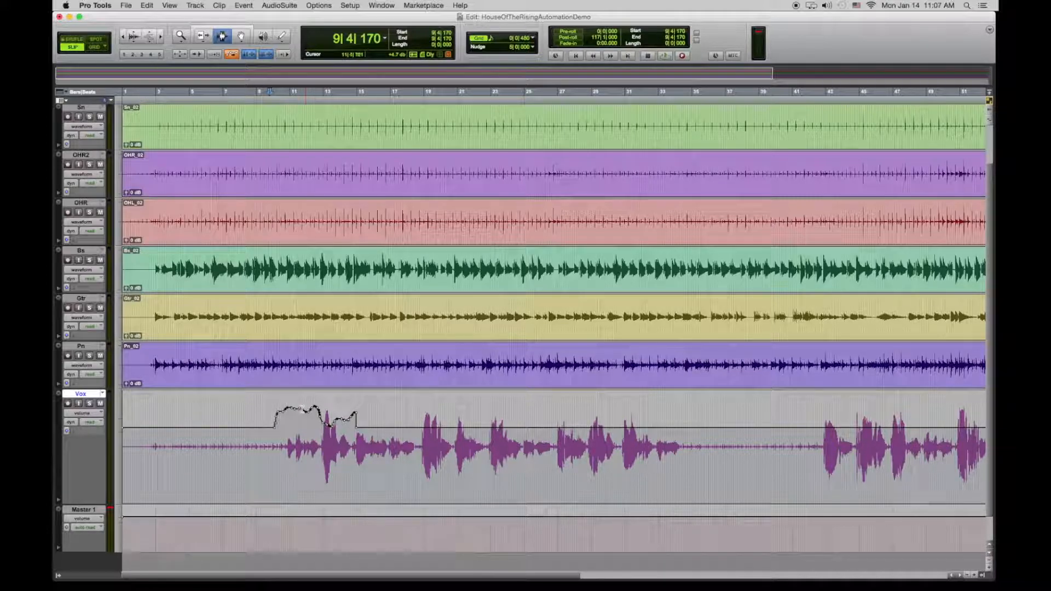
# Step: Delete the Vox volume breakpoints from about 10|2|932 to 12|3|791 to flatten that section
pyautogui.press('super+bracketright')
pyautogui.press('super+bracketright')
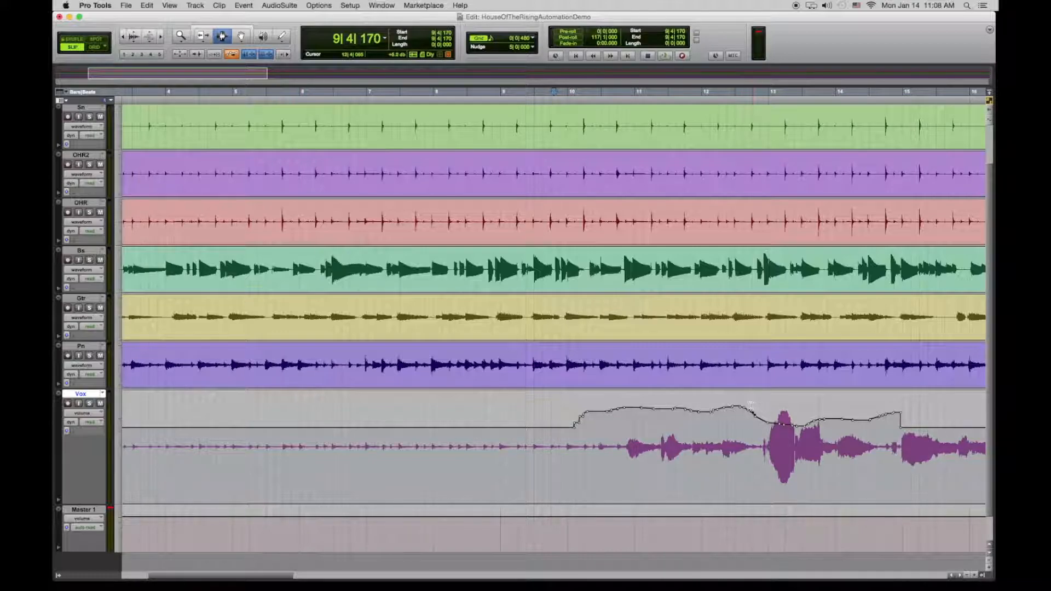
pyautogui.moveTo(749, 406); pyautogui.dragTo(601, 406)
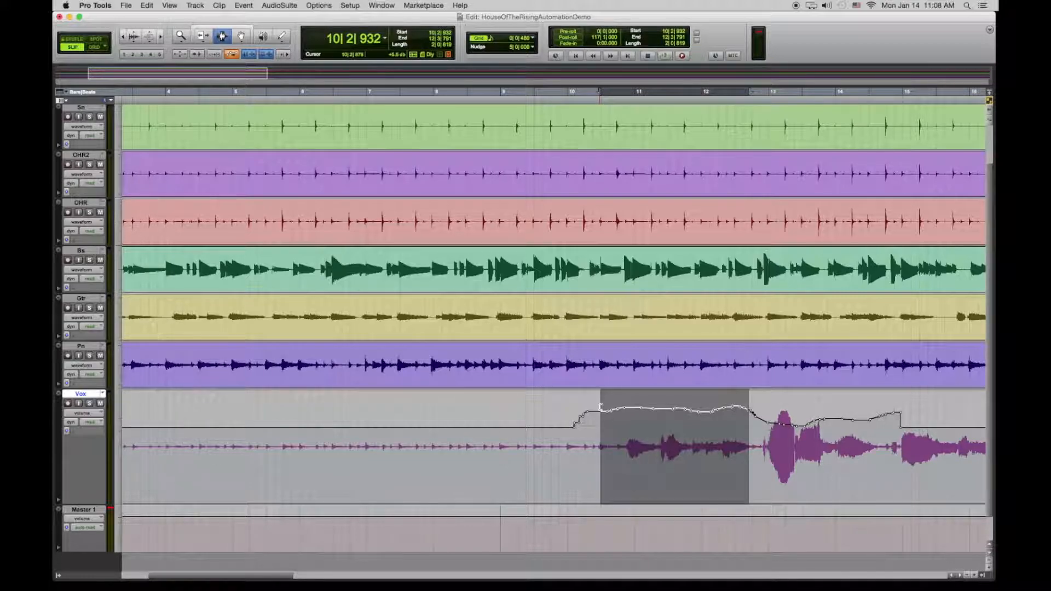
pyautogui.press('Delete')
pyautogui.click(600, 406)
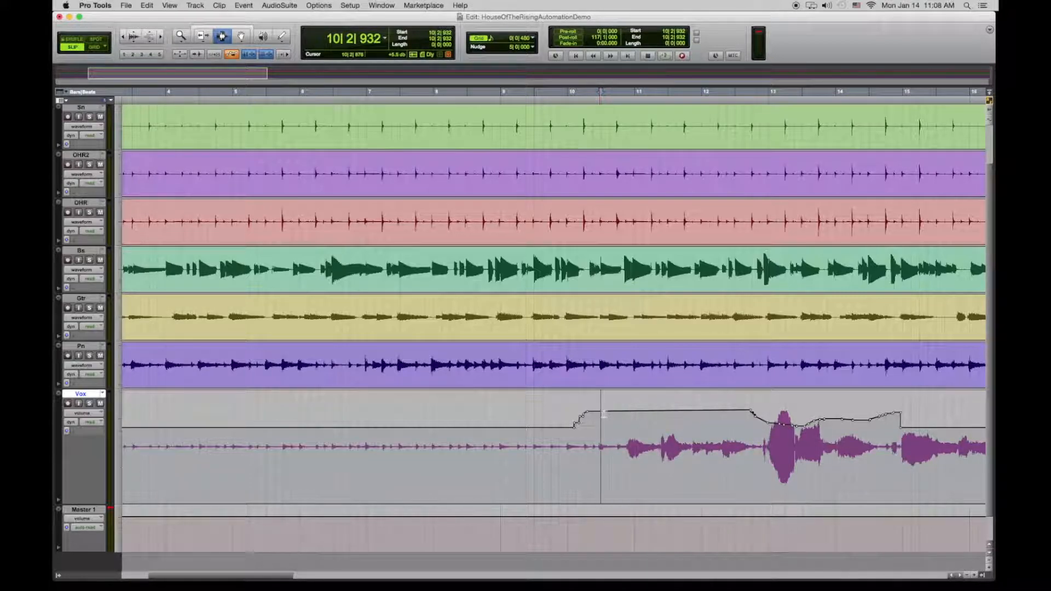
# Step: Lower the Vox volume line slightly from about 10|2|057 to 12|4|141 with the Smart Tool
pyautogui.moveTo(585, 416); pyautogui.dragTo(753, 425)
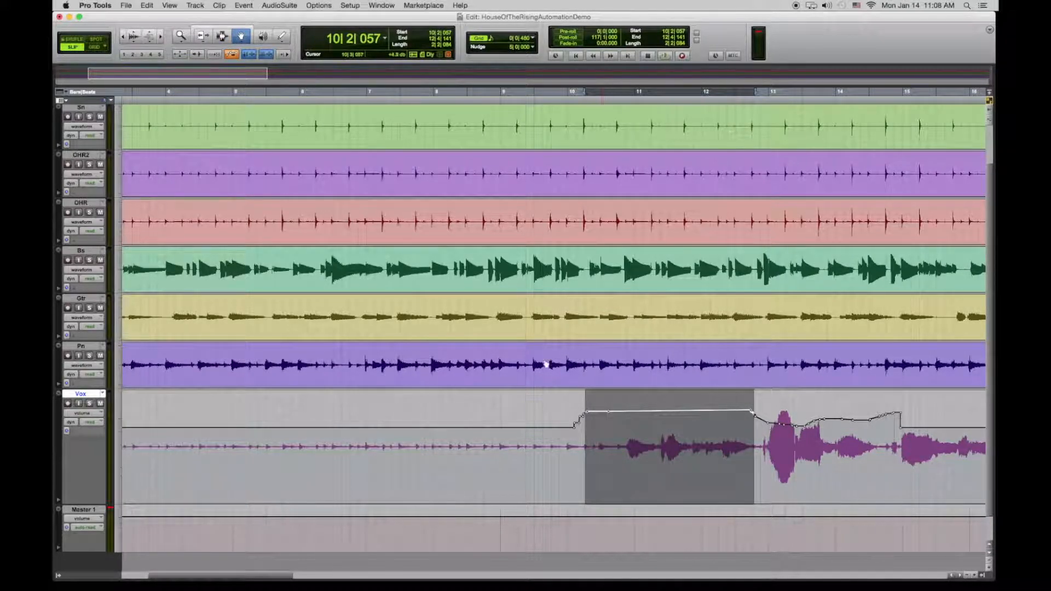
pyautogui.click(227, 29)
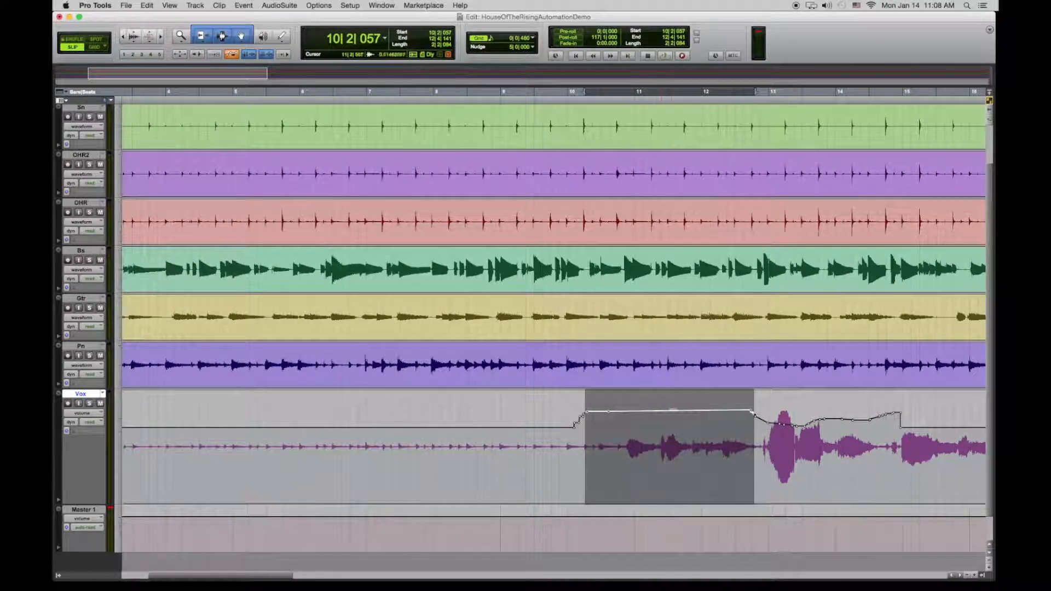
pyautogui.moveTo(669, 411); pyautogui.dragTo(670, 416)
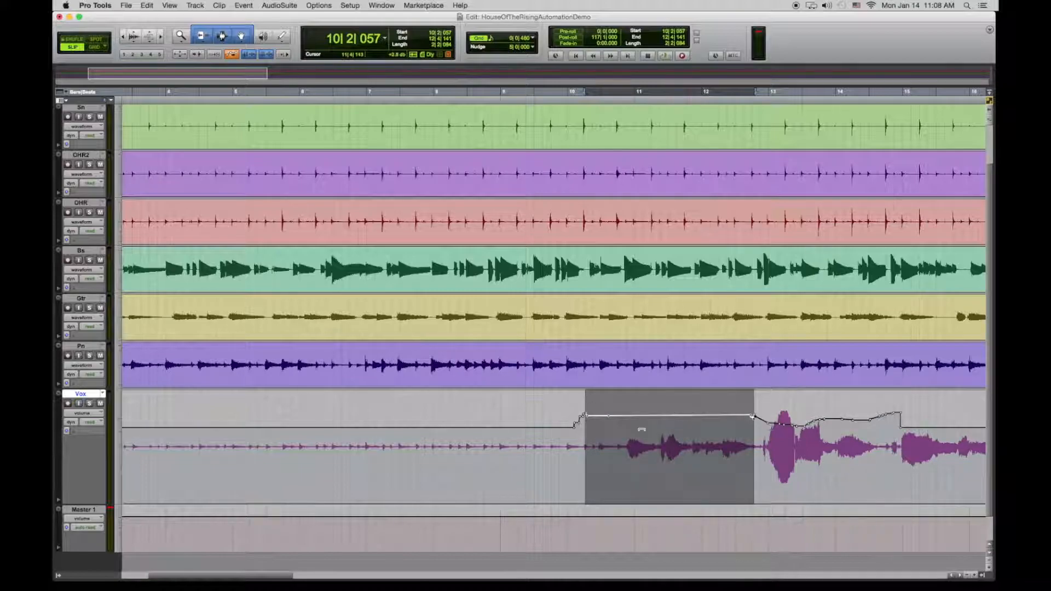
# Step: Inspect the individual Vox volume breakpoints around bars 10 and 13 up close with the Grabber tool
pyautogui.press('super+bracketright')
pyautogui.press('super+bracketright')
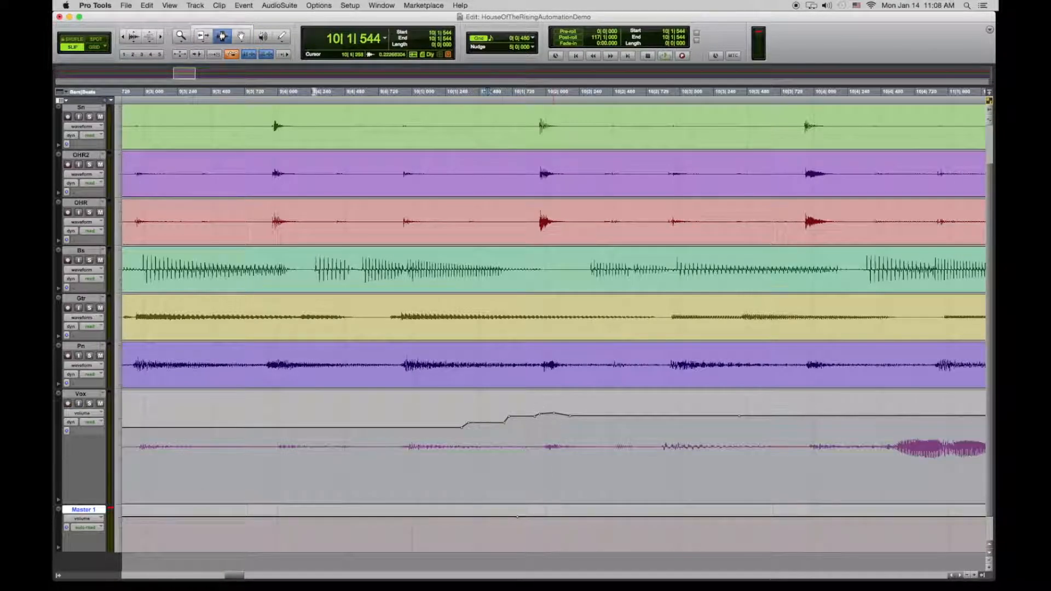
pyautogui.press('F8')
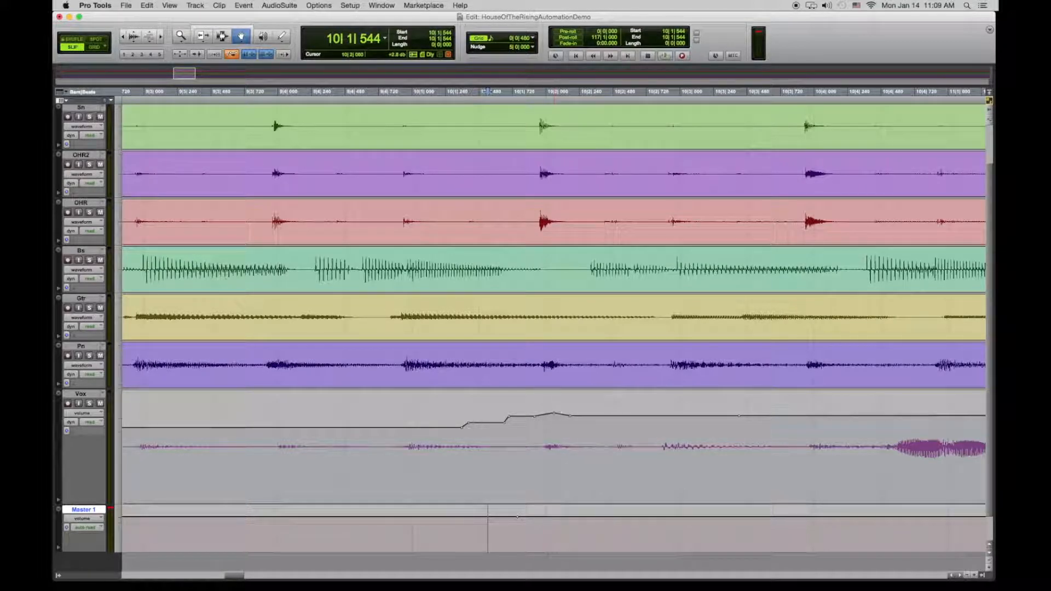
pyautogui.moveTo(228, 577); pyautogui.dragTo(265, 576)
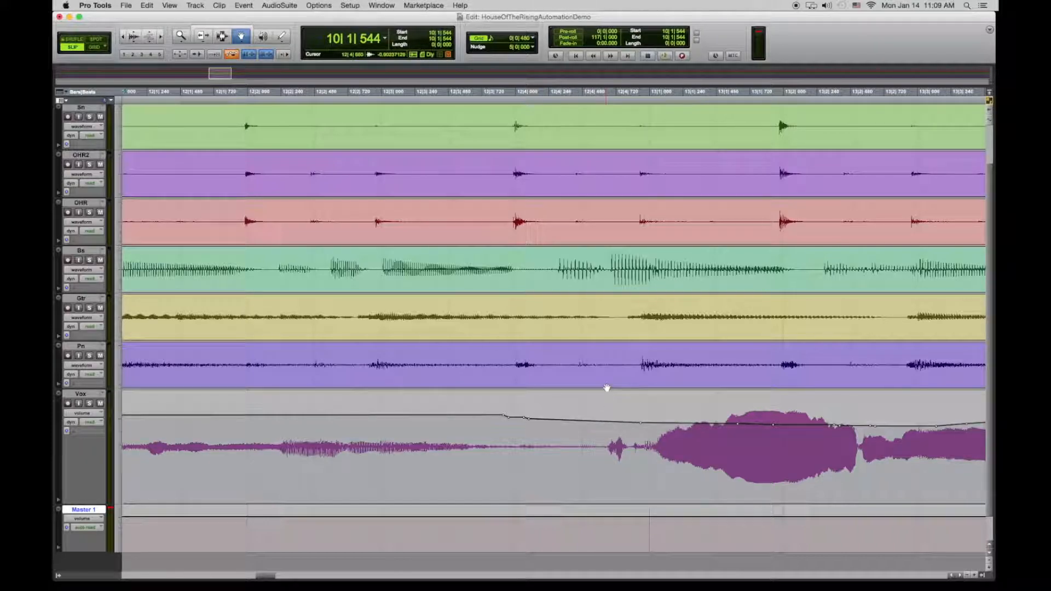
# Step: Play the song from about 10|1|544 to check the edited Vox volume automation, and stop playback
pyautogui.press('r')
pyautogui.press('r')
pyautogui.press('r')
pyautogui.press('r')
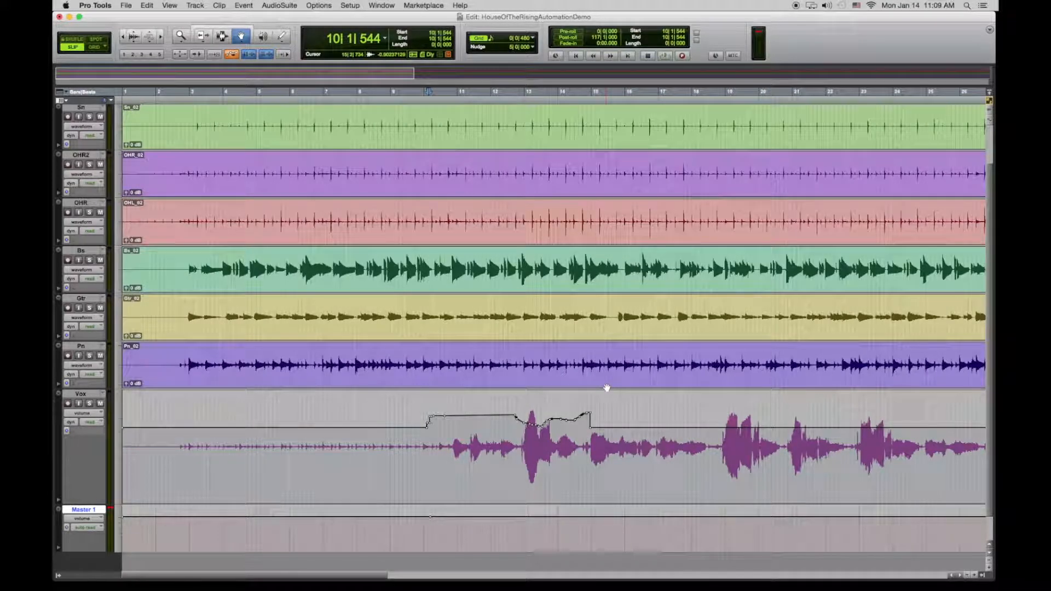
pyautogui.press('space')
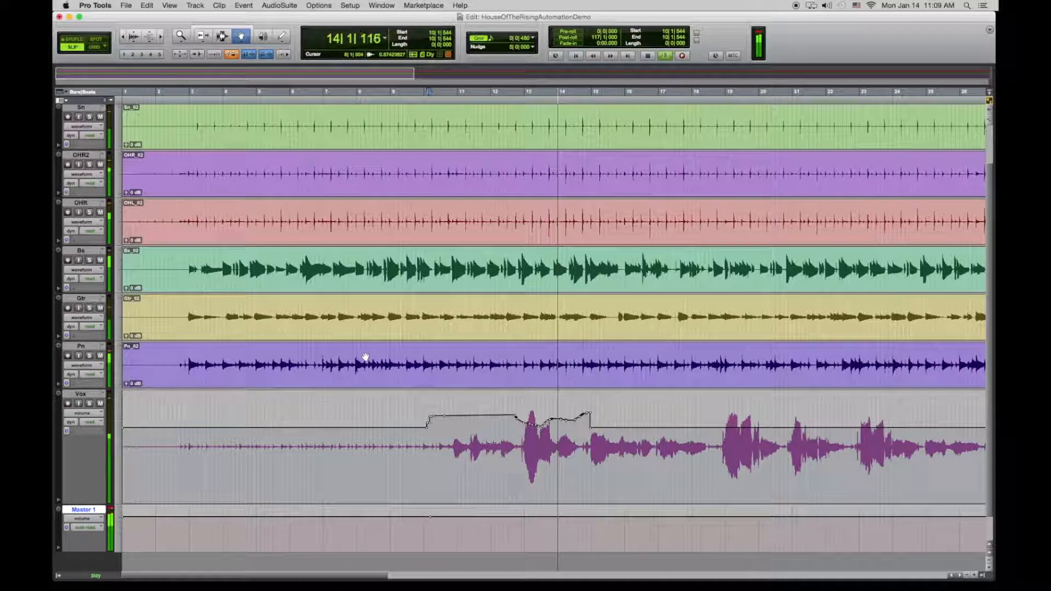
pyautogui.press('space')
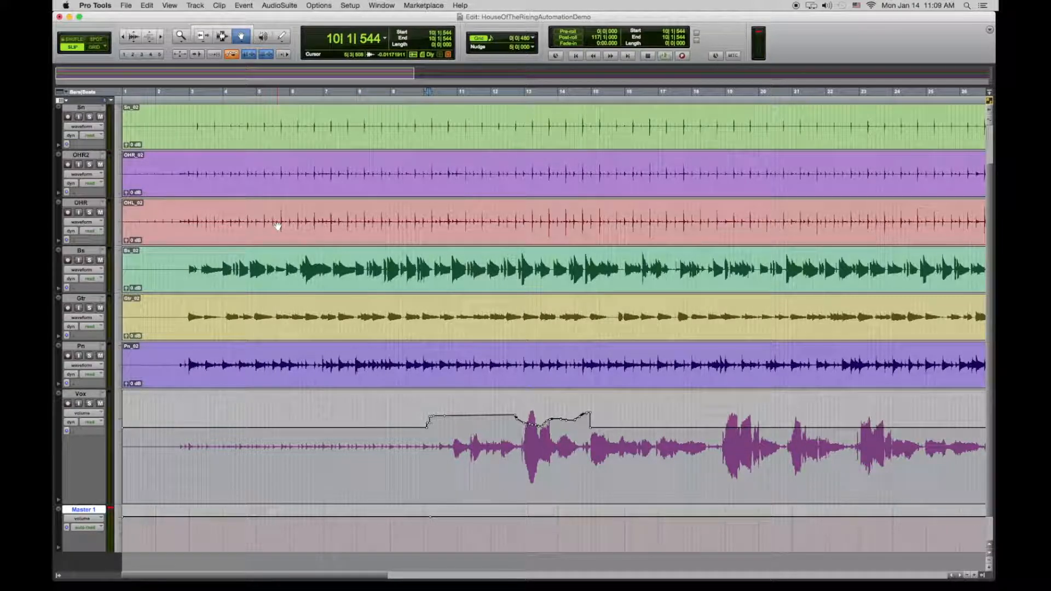
# Step: Mute all the audio tracks in the Mix window except Pn
pyautogui.press('super+equal')
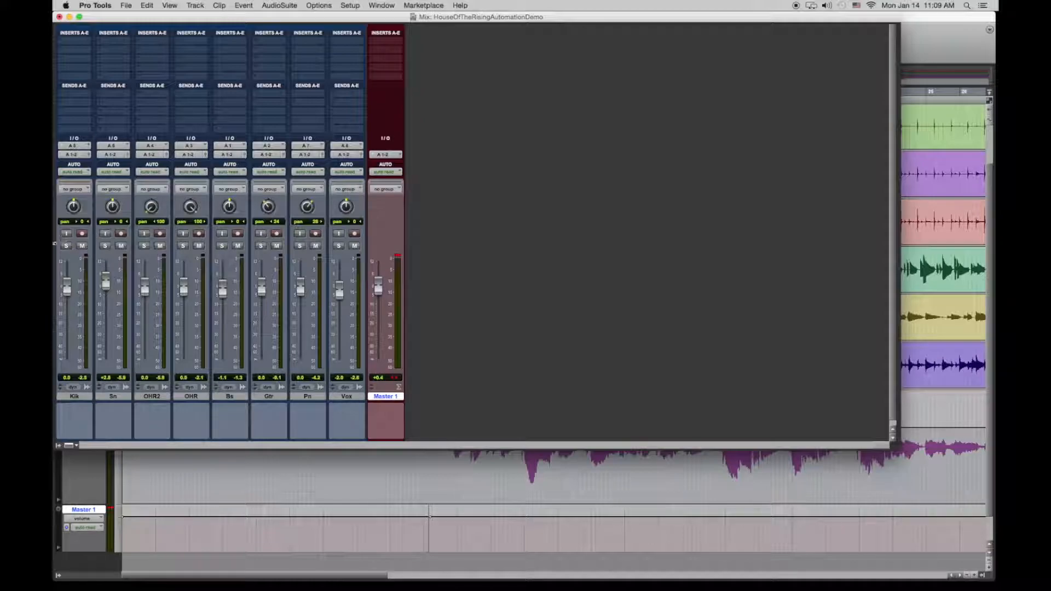
pyautogui.keyDown('alt'); pyautogui.click(82, 246); pyautogui.keyUp('alt')
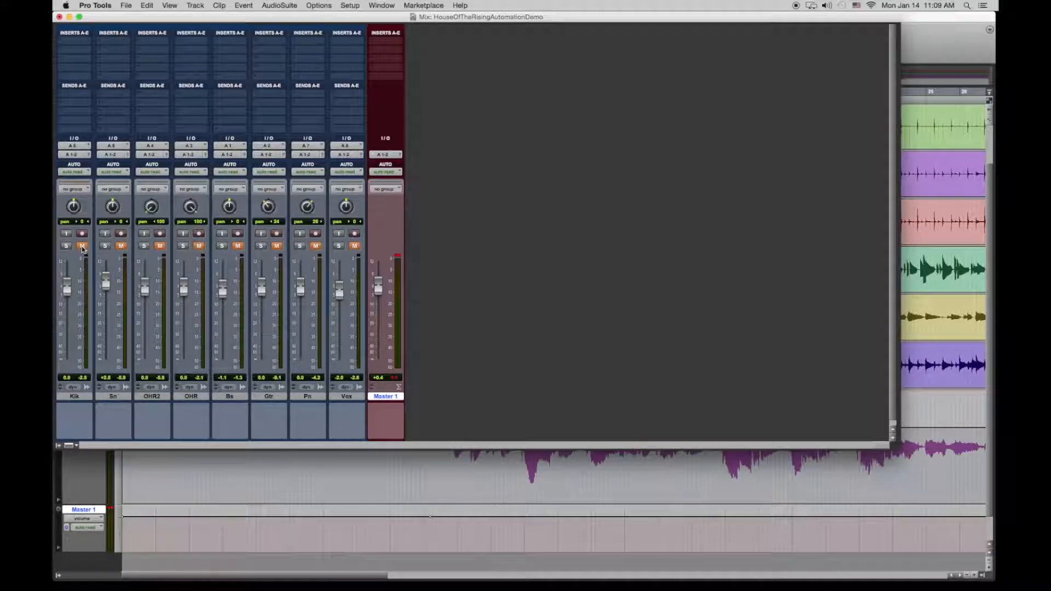
pyautogui.click(315, 246)
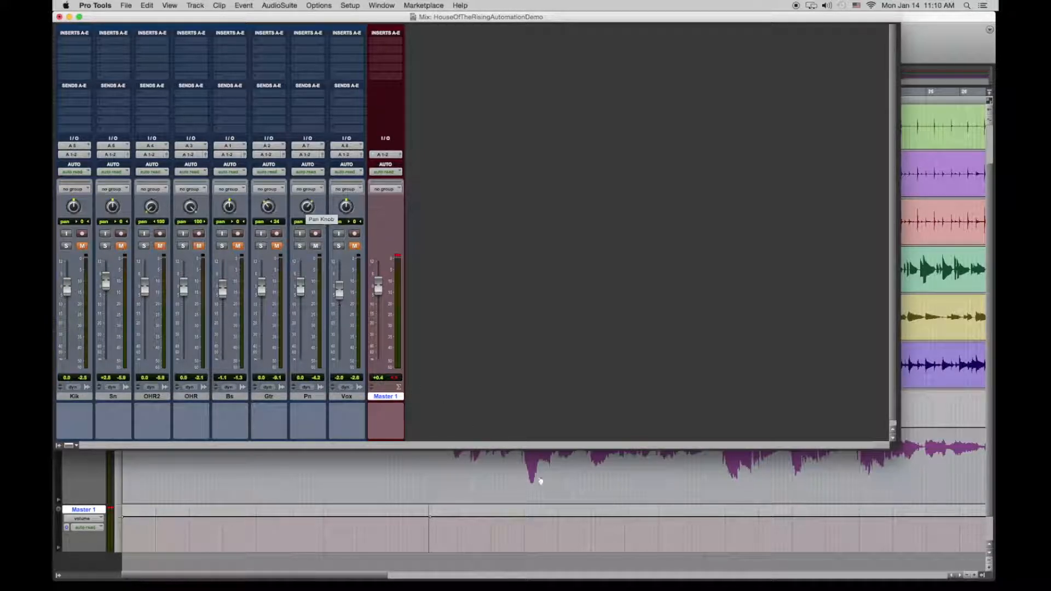
# Step: Shorten the Vox track and make the Pn track taller in the Edit window
pyautogui.press('super+equal')
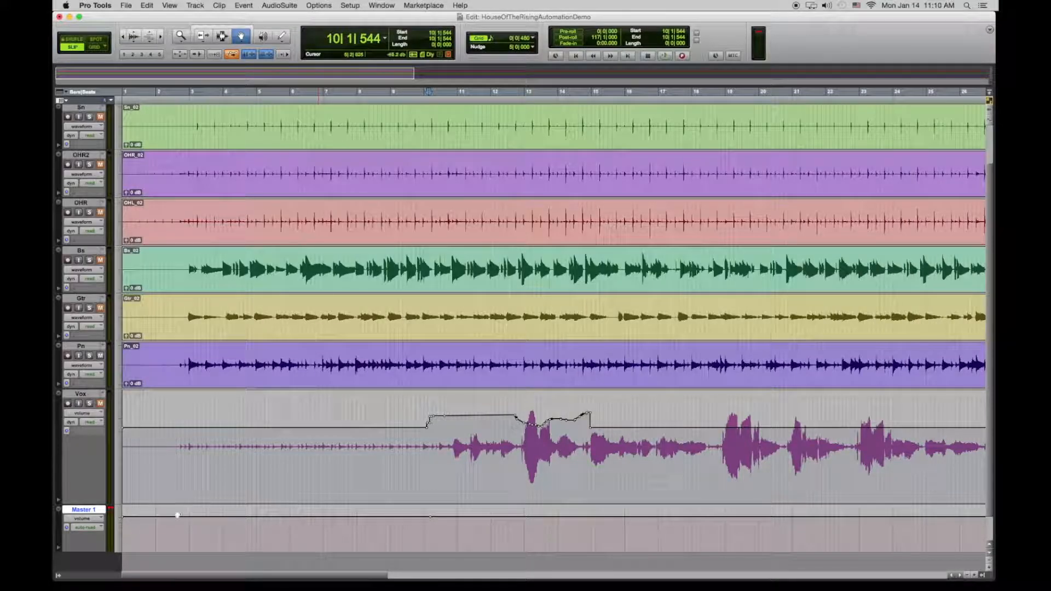
pyautogui.moveTo(94, 501); pyautogui.dragTo(97, 466)
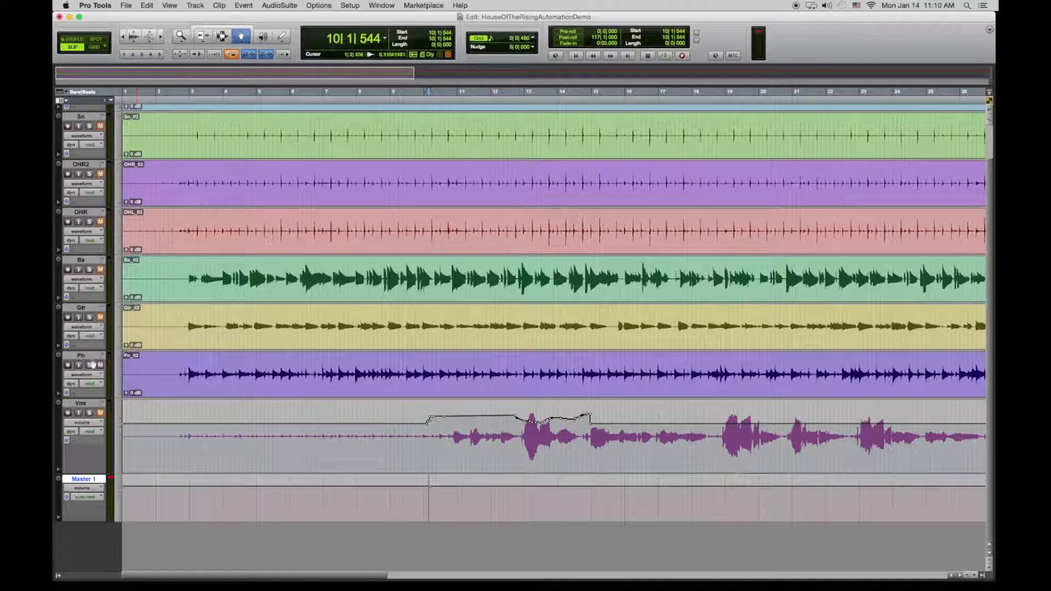
pyautogui.moveTo(87, 397); pyautogui.dragTo(97, 464)
# Step: Set the Pn track's automation mode to write and place the playback start at 2|3|169 in the Edit window
pyautogui.press('super+equal')
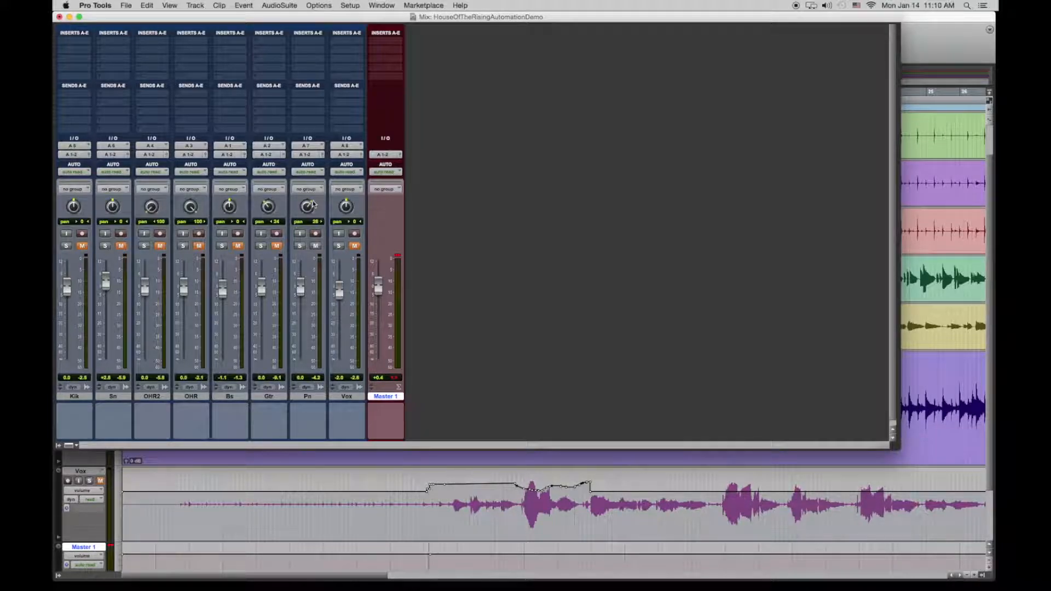
pyautogui.click(314, 174)
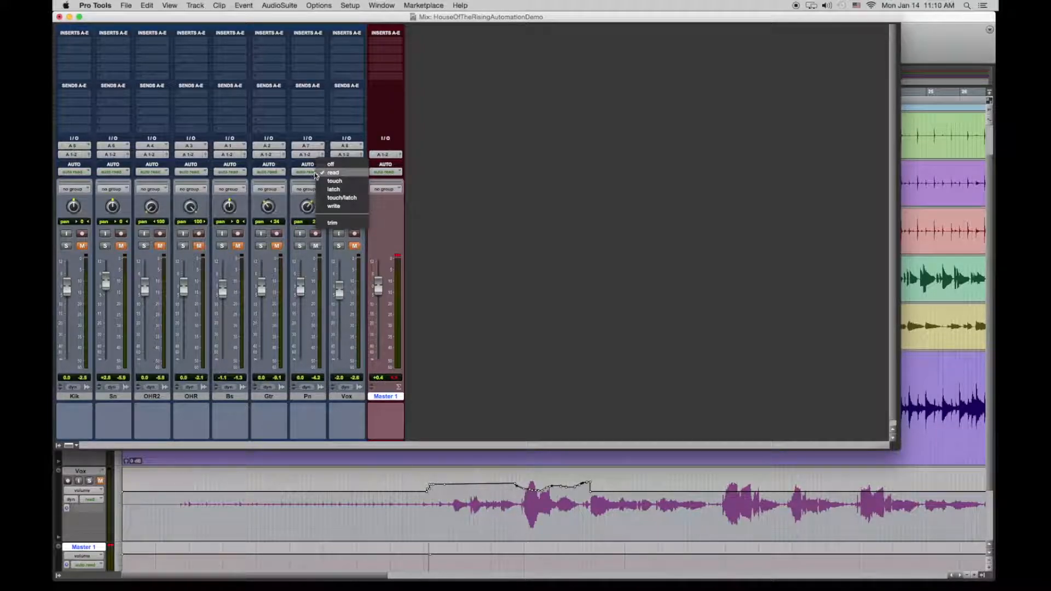
pyautogui.click(329, 209)
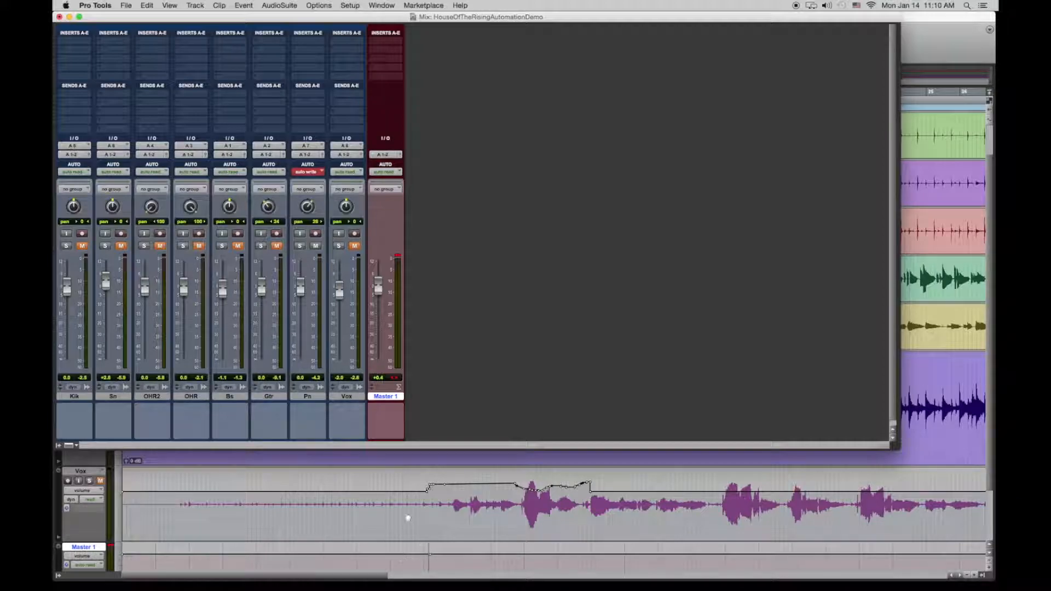
pyautogui.click(367, 579)
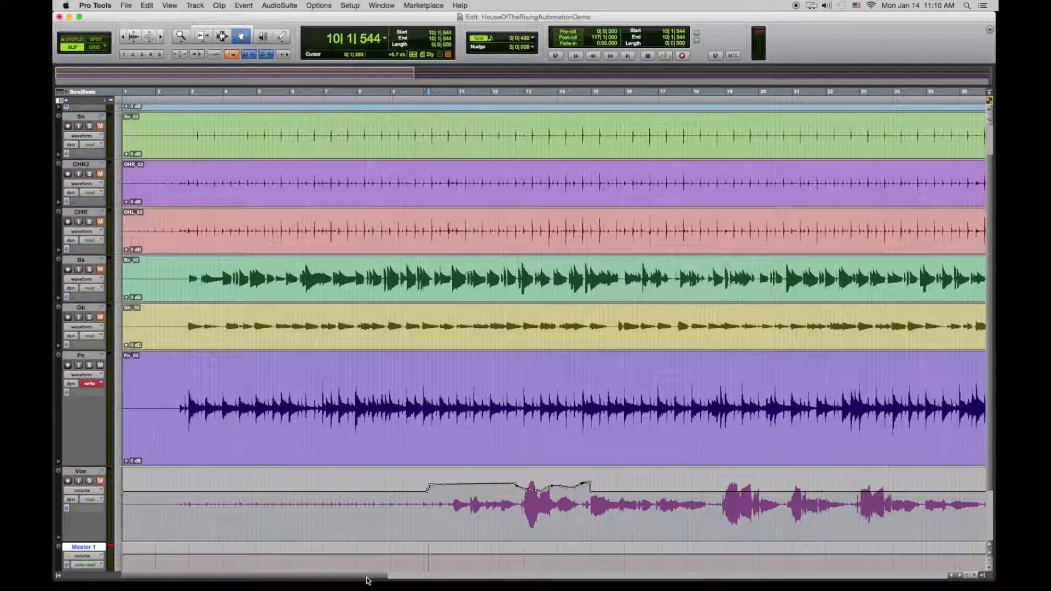
pyautogui.click(174, 91)
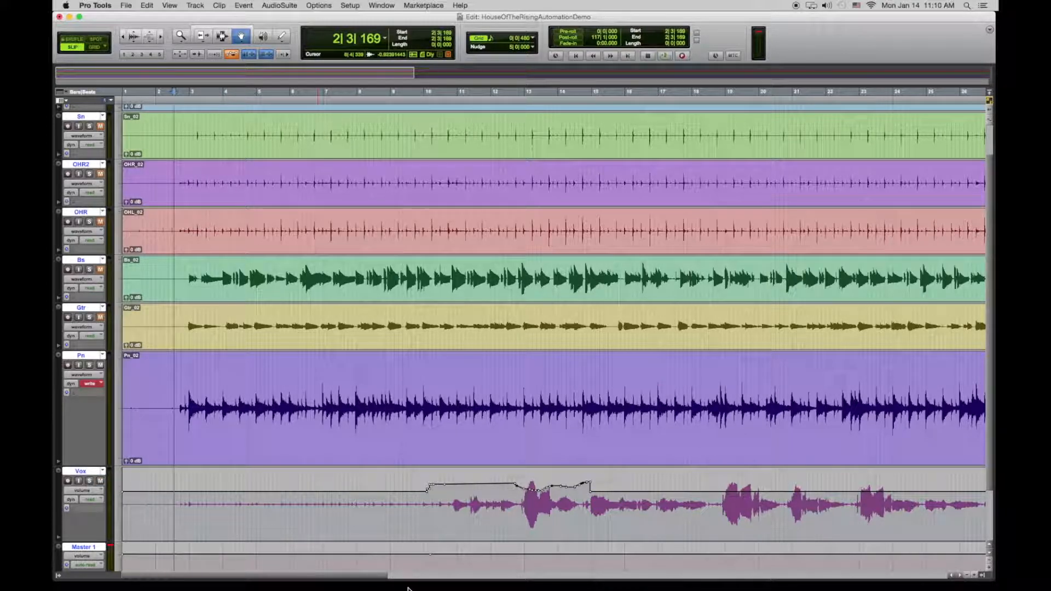
# Step: Set Pn back to write mode and record sweeping pan knob moves on it during playback from 2|3|169
pyautogui.press('super+equal')
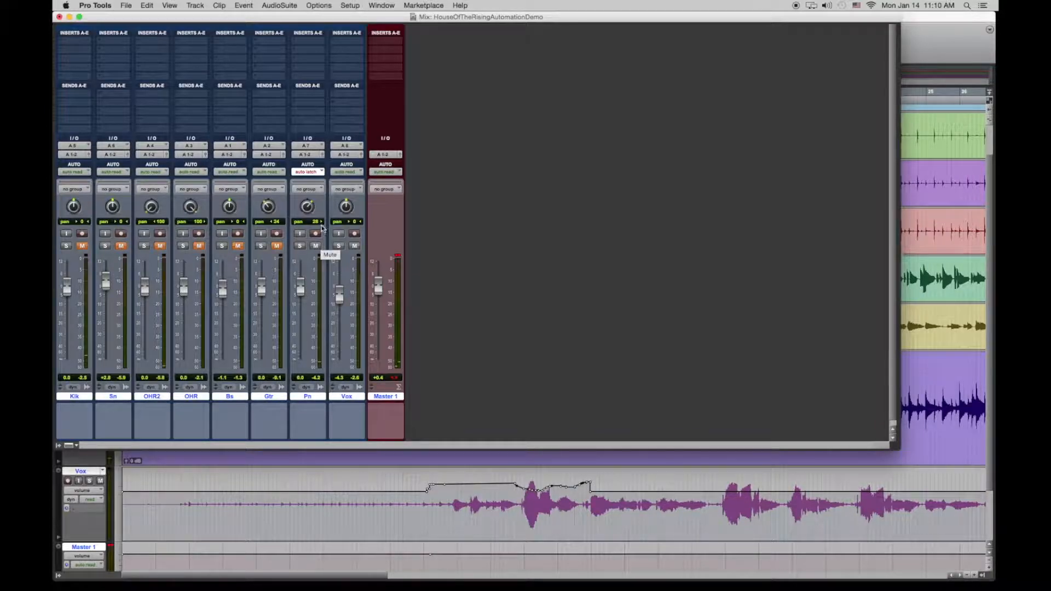
pyautogui.click(308, 172)
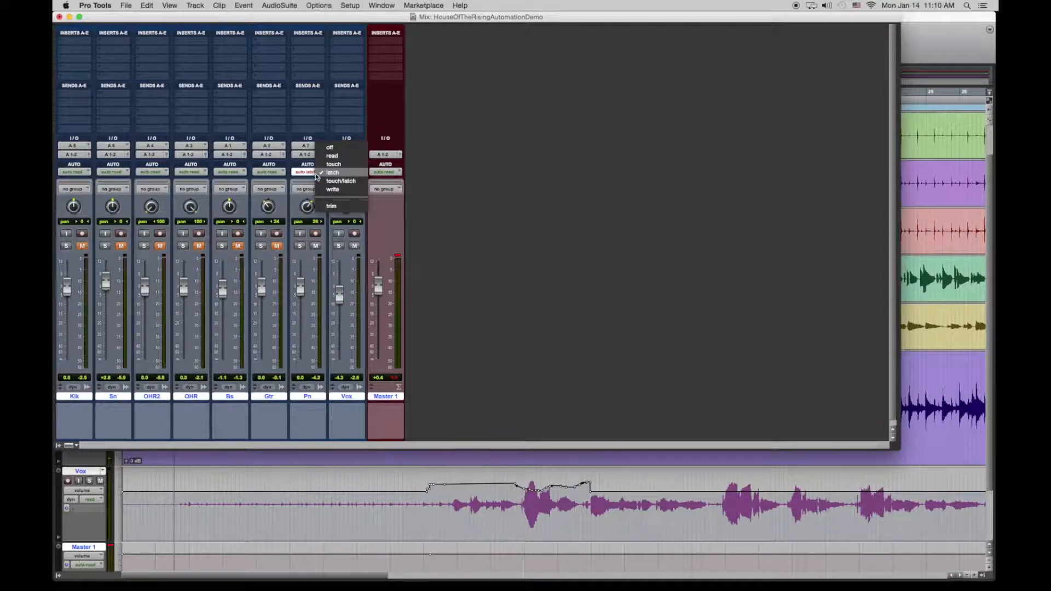
pyautogui.click(333, 189)
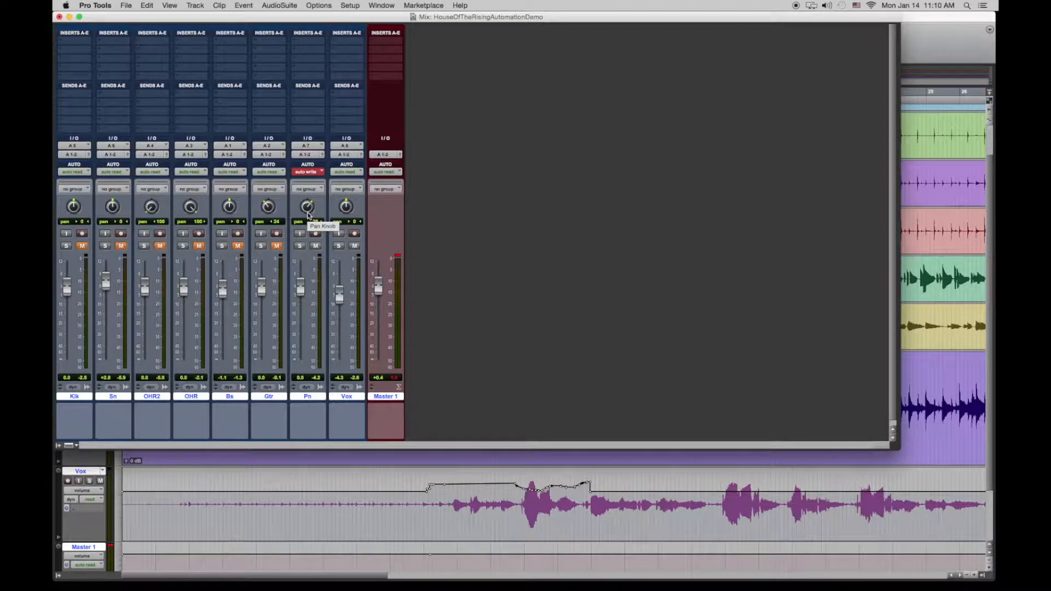
pyautogui.press('space')
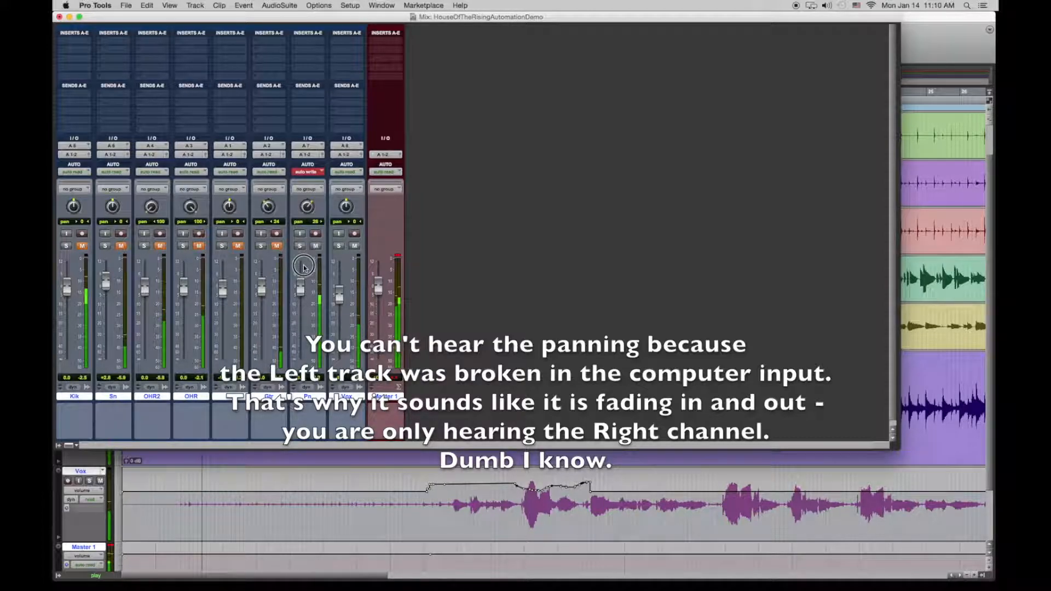
pyautogui.moveTo(307, 208); pyautogui.dragTo(324, 112)
pyautogui.moveTo(305, 208); pyautogui.dragTo(300, 313)
pyautogui.press('space')
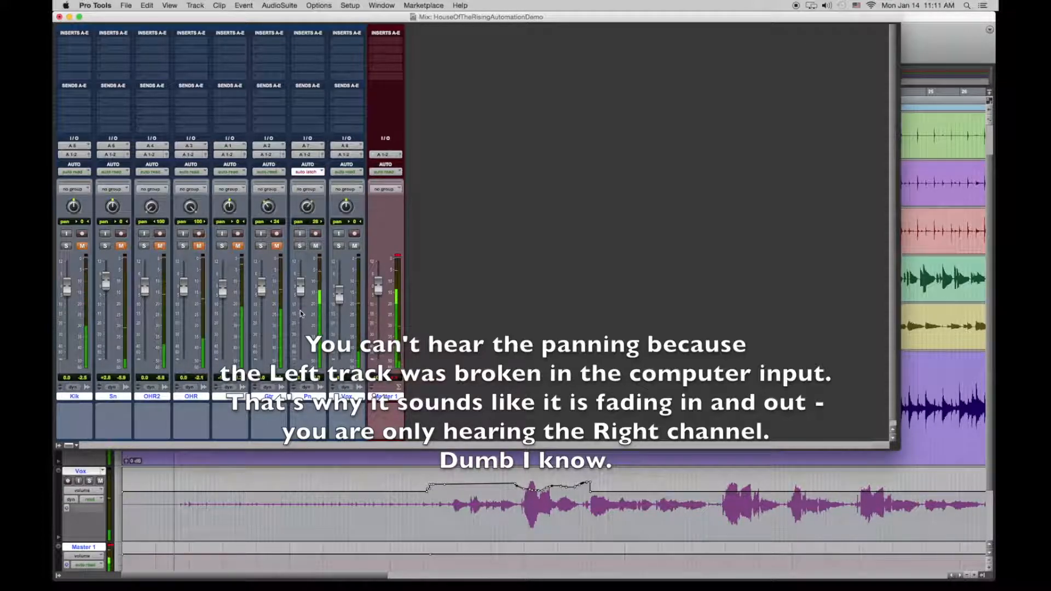
# Step: Show the Pn track's pan automation in the Edit window and play it back from 2|3|169
pyautogui.click(359, 579)
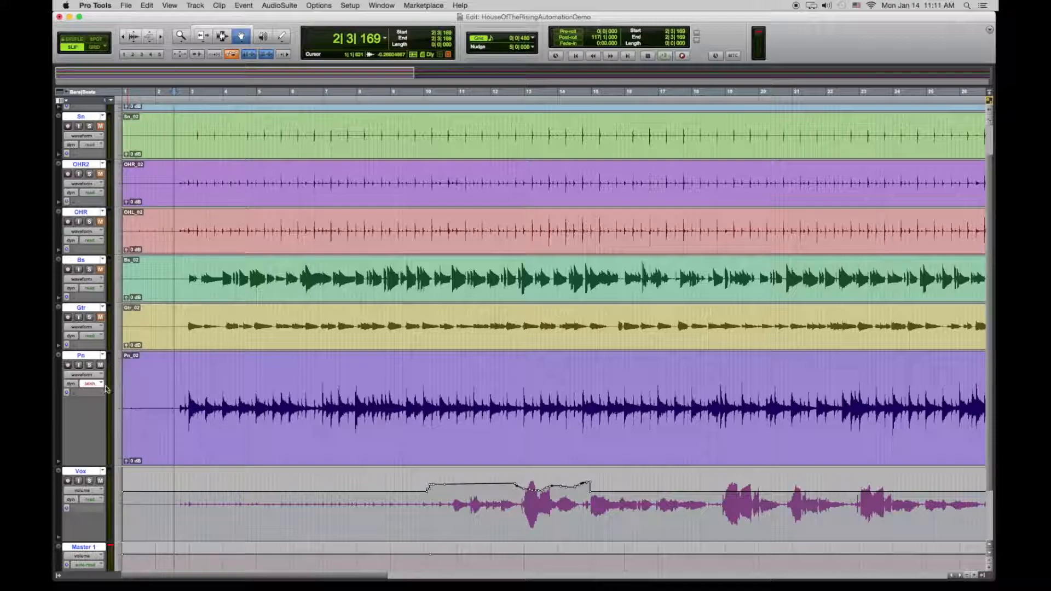
pyautogui.click(88, 377)
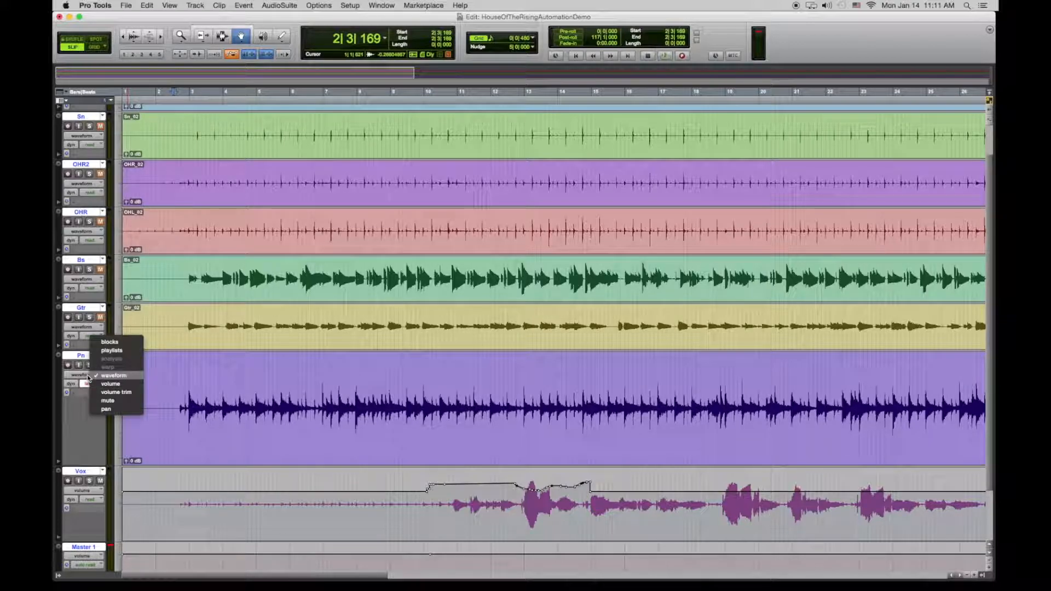
pyautogui.click(106, 409)
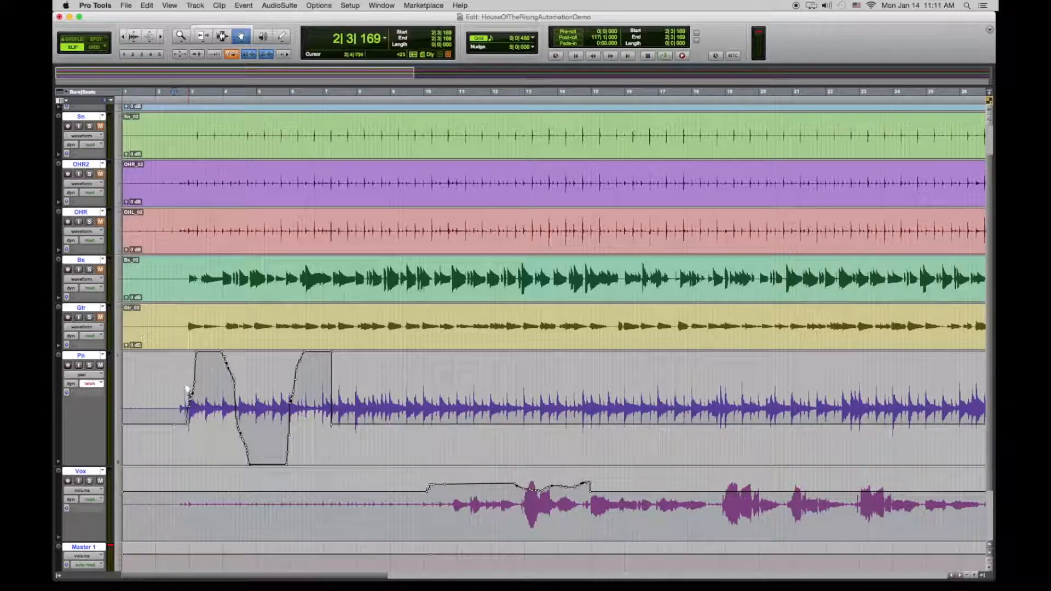
pyautogui.press('space')
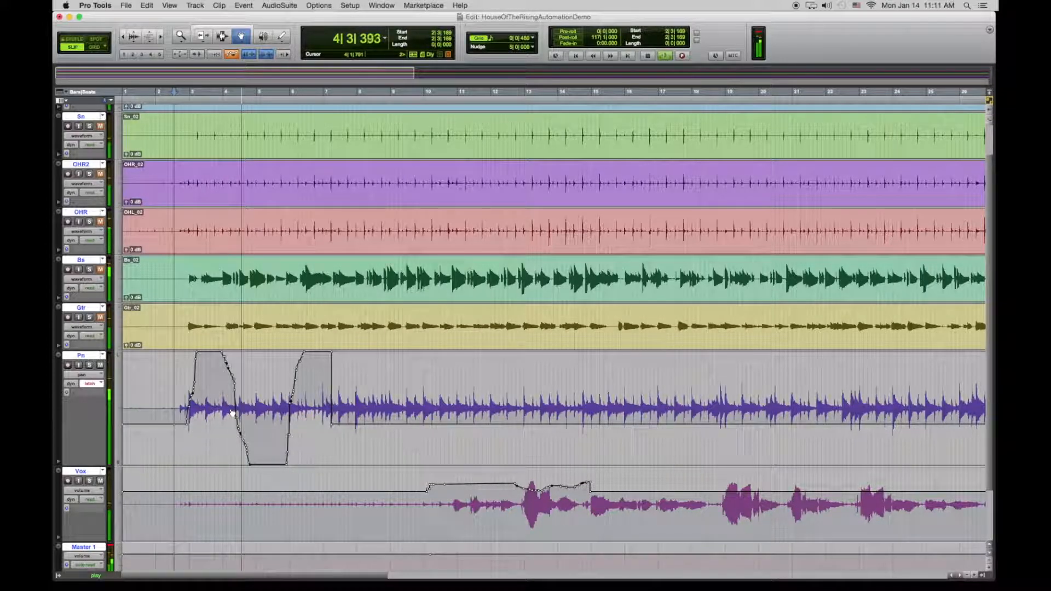
pyautogui.press('space')
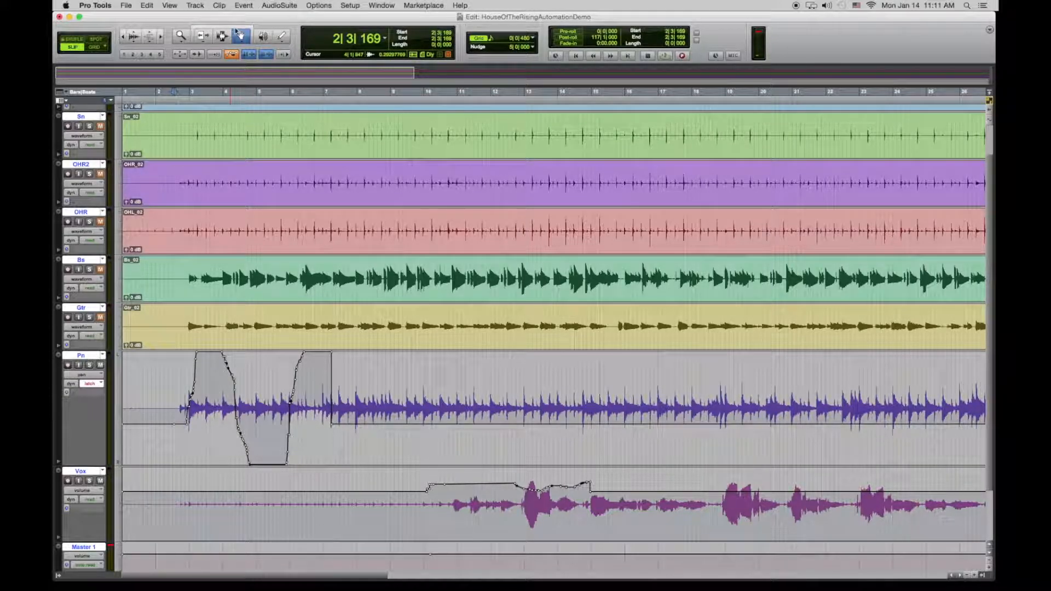
# Step: Delete the recorded Pn pan automation between bars 2 and 7 section by section with the Selector tool
pyautogui.click(221, 36)
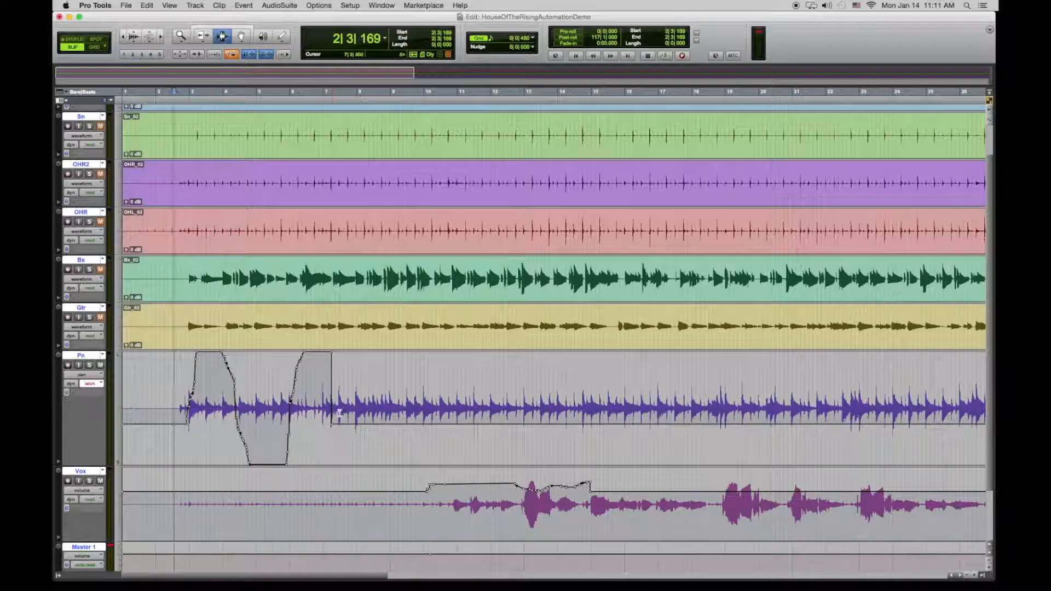
pyautogui.moveTo(338, 414); pyautogui.dragTo(181, 418)
pyautogui.moveTo(321, 400); pyautogui.dragTo(285, 407)
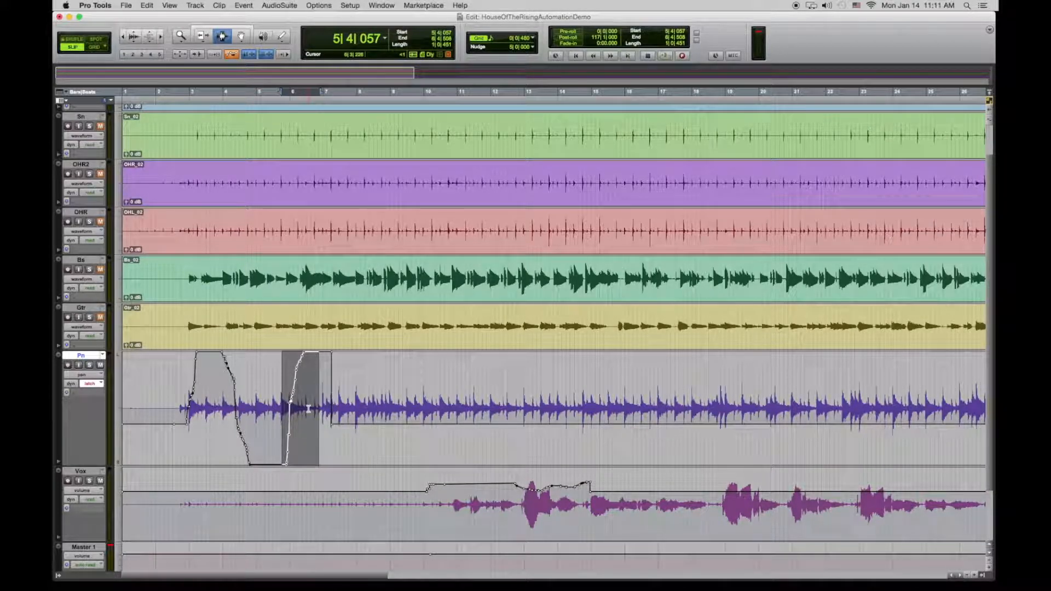
pyautogui.press('Delete')
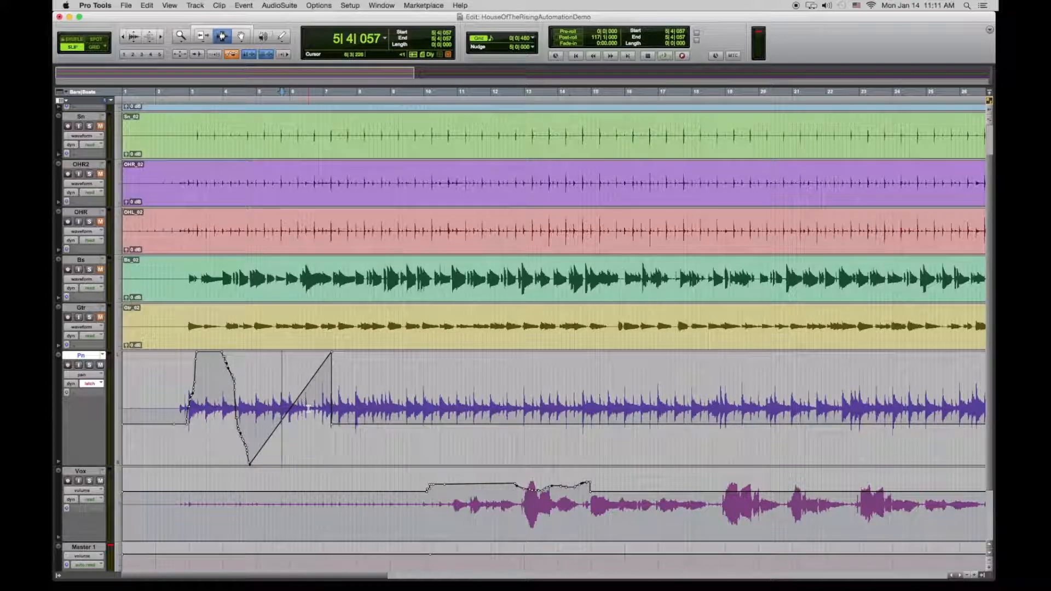
pyautogui.moveTo(251, 430); pyautogui.dragTo(215, 430)
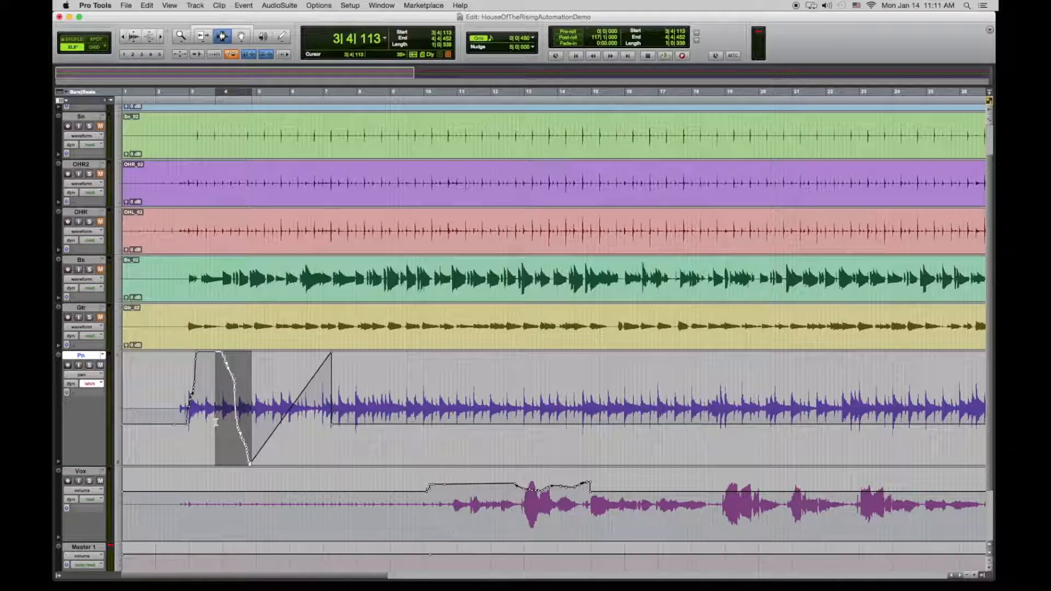
pyautogui.press('Delete')
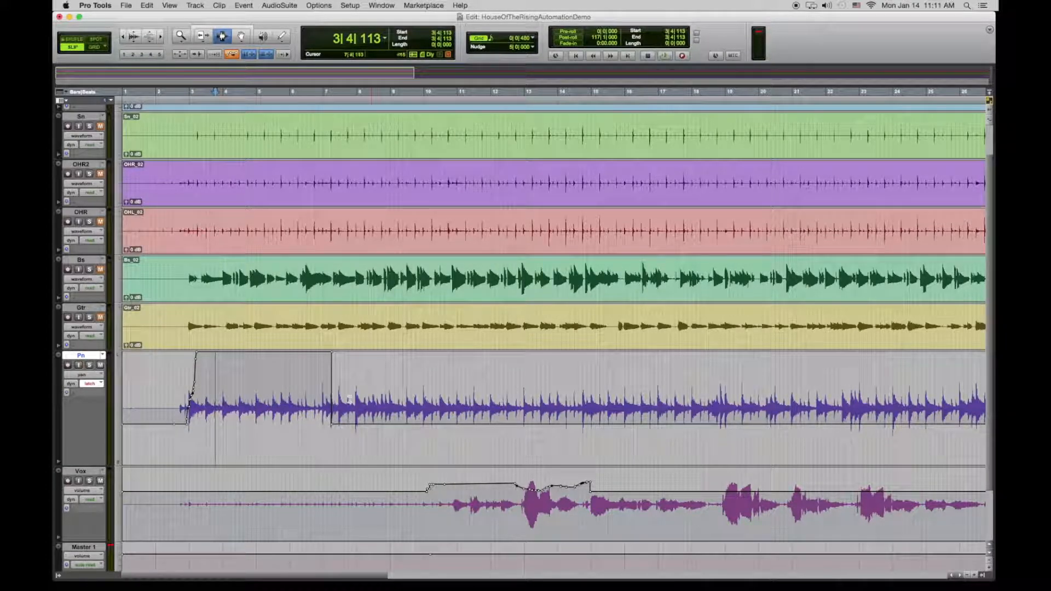
pyautogui.moveTo(339, 403); pyautogui.dragTo(173, 406)
pyautogui.press('Delete')
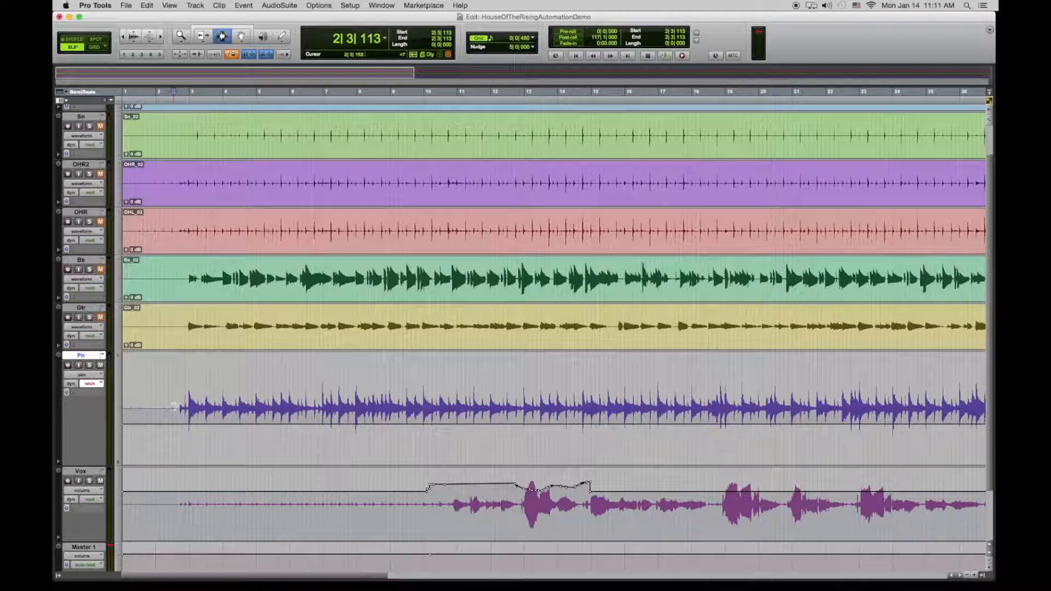
# Step: Shape the Pn pan line with Grabber breakpoints: up near bar 4, down near bar 7 and up near bar 8
pyautogui.click(242, 37)
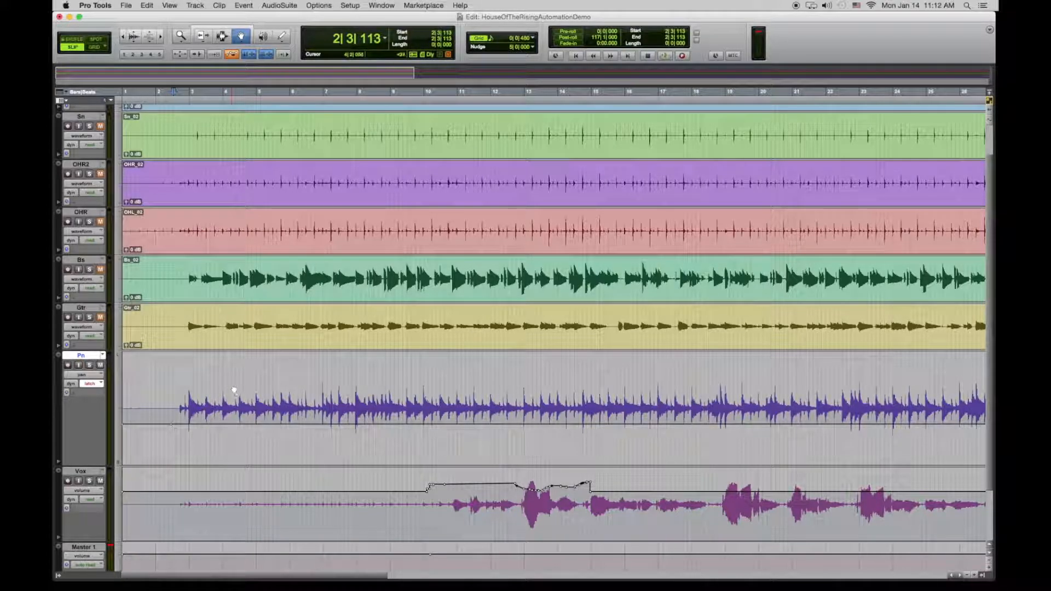
pyautogui.click(287, 425)
pyautogui.moveTo(244, 426); pyautogui.dragTo(235, 358)
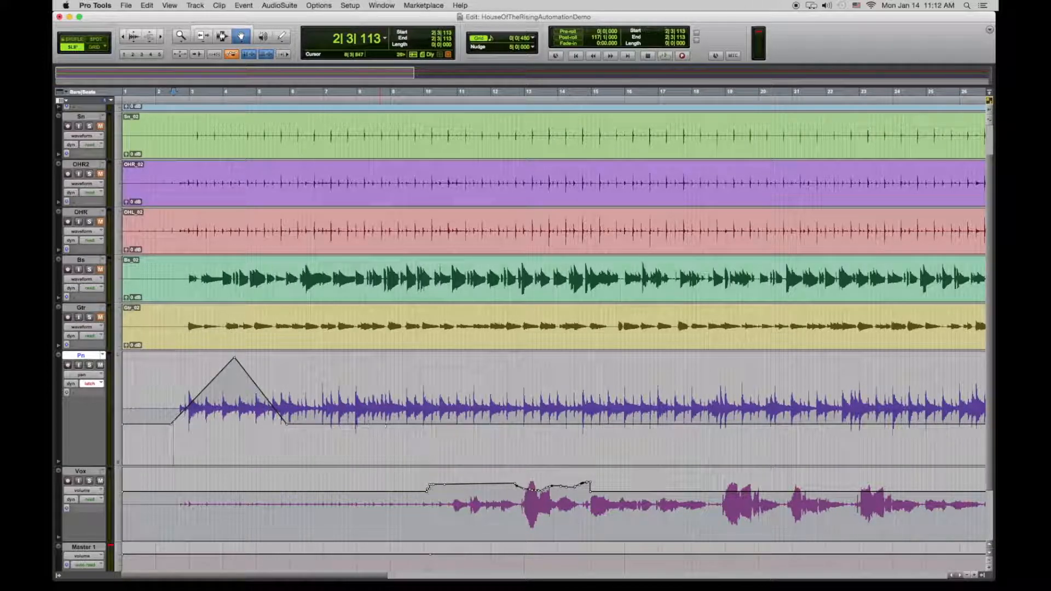
pyautogui.moveTo(328, 425); pyautogui.dragTo(327, 464)
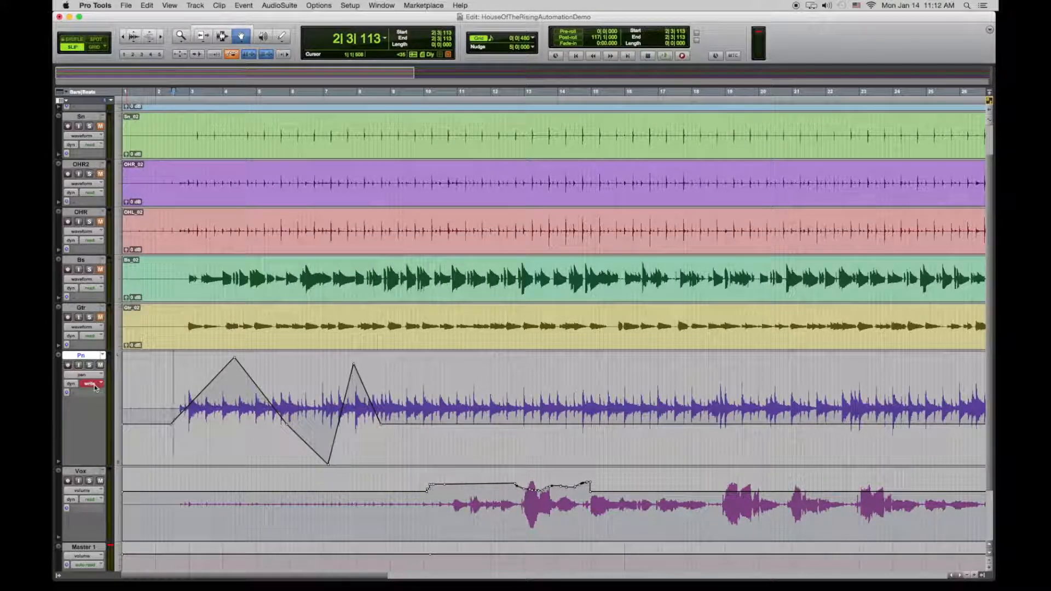
# Step: Set the Pn automation mode to read, and add pan breakpoints near bars 9 and 11 while playing from 2|3|113
pyautogui.click(94, 385)
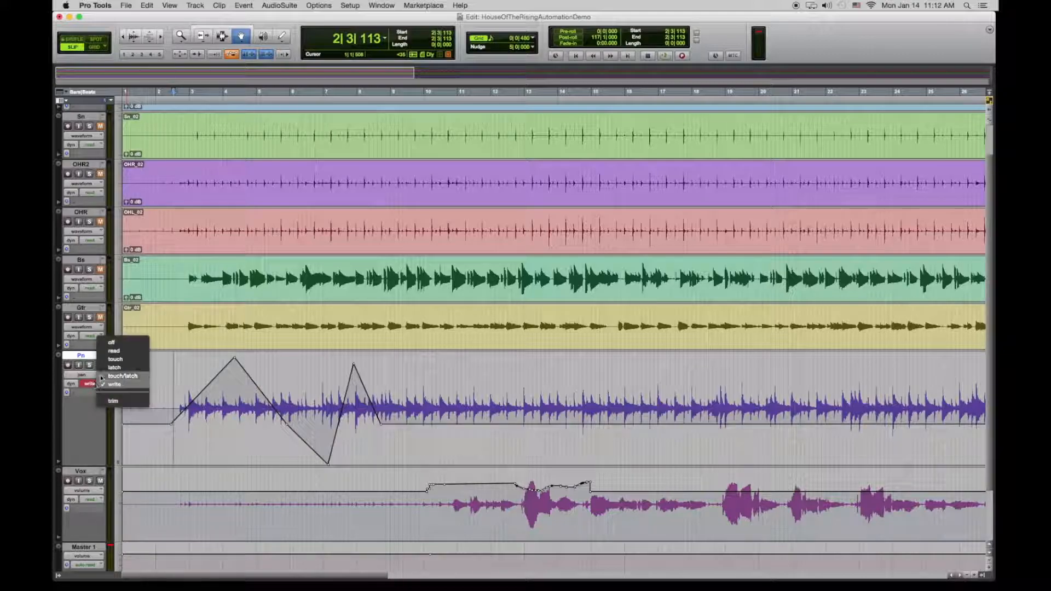
pyautogui.click(128, 356)
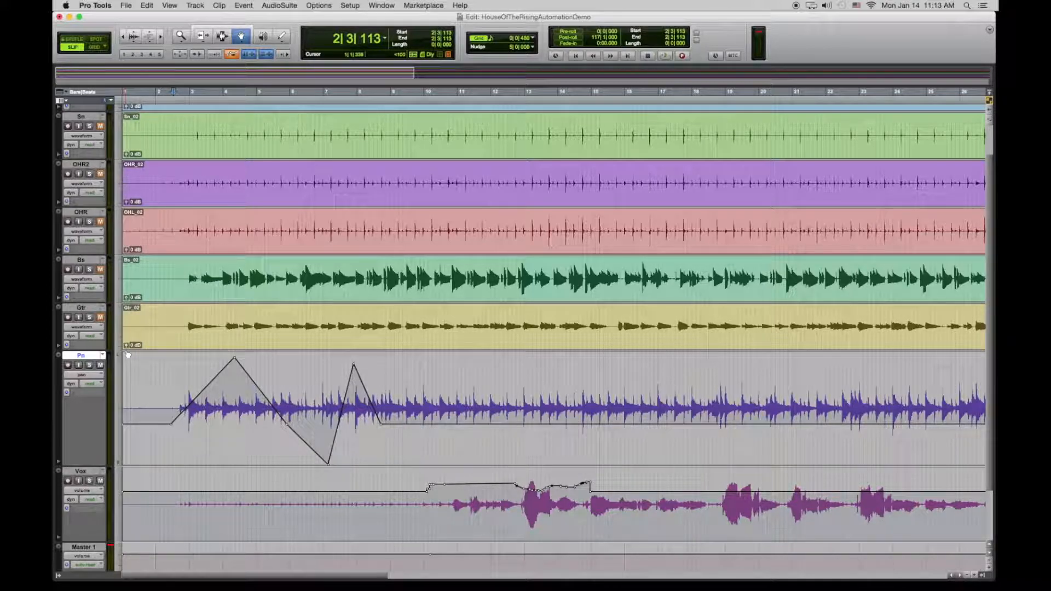
pyautogui.press('space')
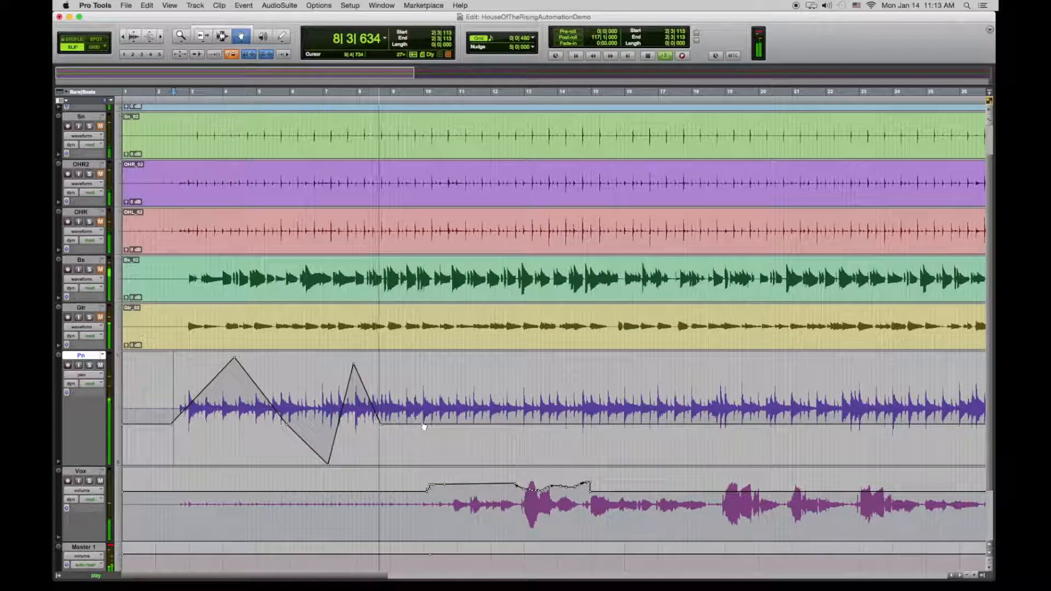
pyautogui.moveTo(391, 425); pyautogui.dragTo(391, 460)
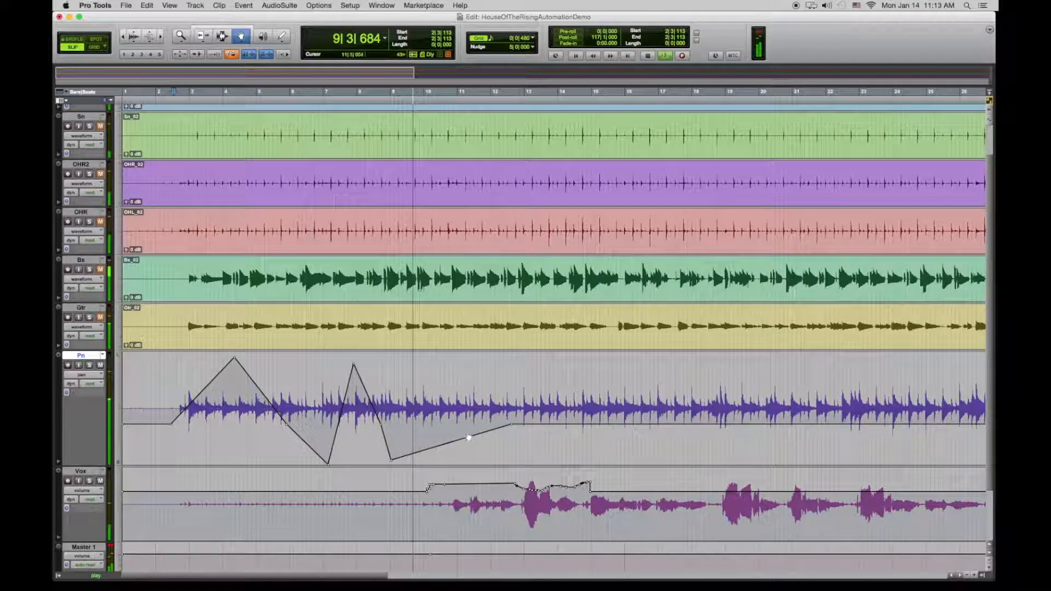
pyautogui.moveTo(456, 440); pyautogui.dragTo(456, 354)
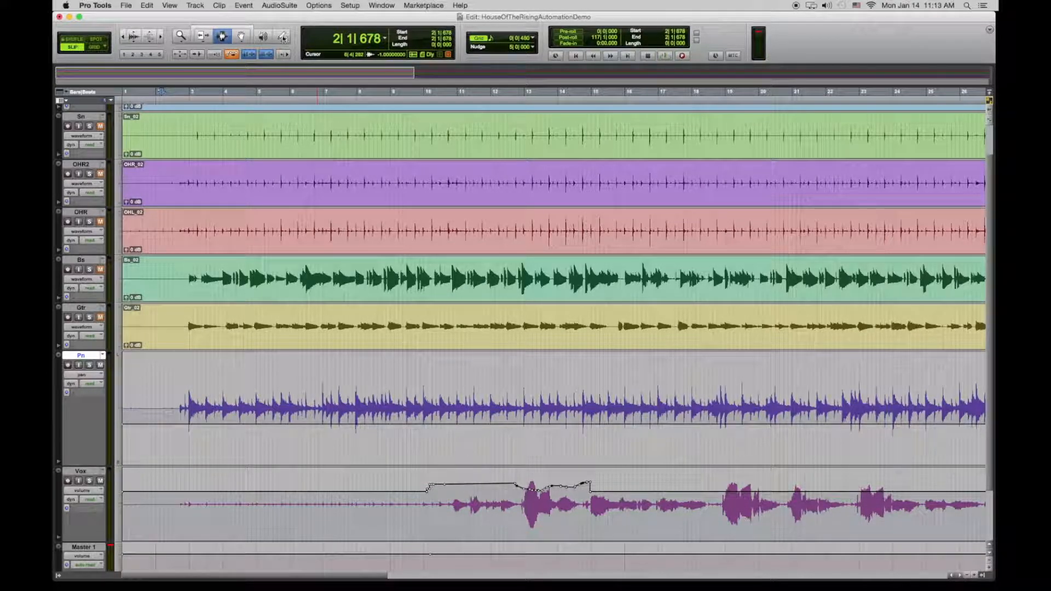
# Step: Draw a freehand pan curve on Pn between about bars 3 and 7 with the Pencil tool, and undo it
pyautogui.moveTo(283, 41); pyautogui.dragTo(312, 45)
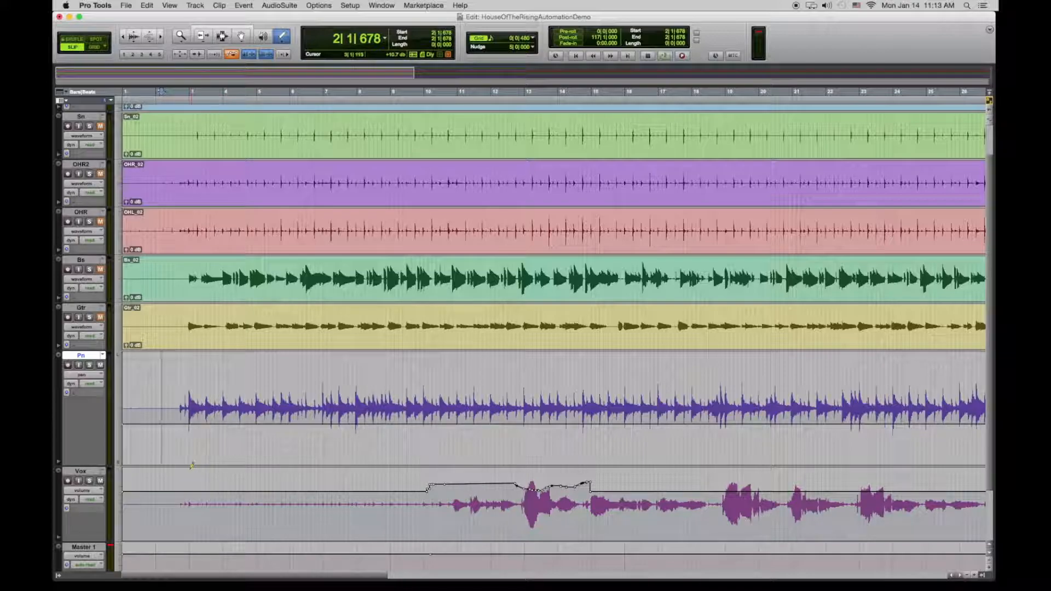
pyautogui.moveTo(191, 419)
pyautogui.mouseDown()
pyautogui.moveTo(201, 404)
pyautogui.moveTo(235, 421)
pyautogui.moveTo(248, 446)
pyautogui.moveTo(316, 420)
pyautogui.mouseUp()
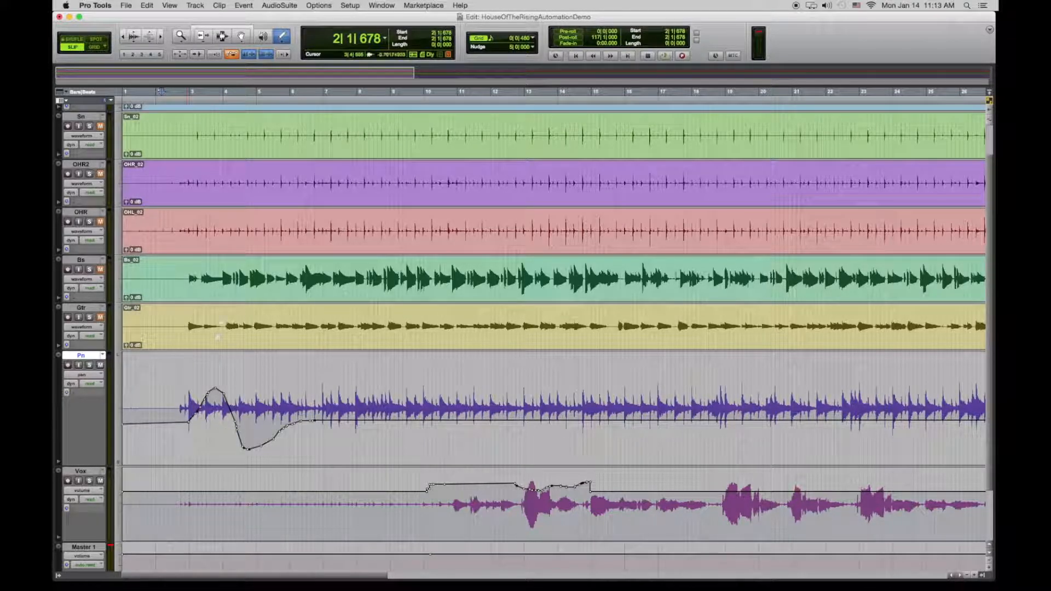
pyautogui.press('super+z')
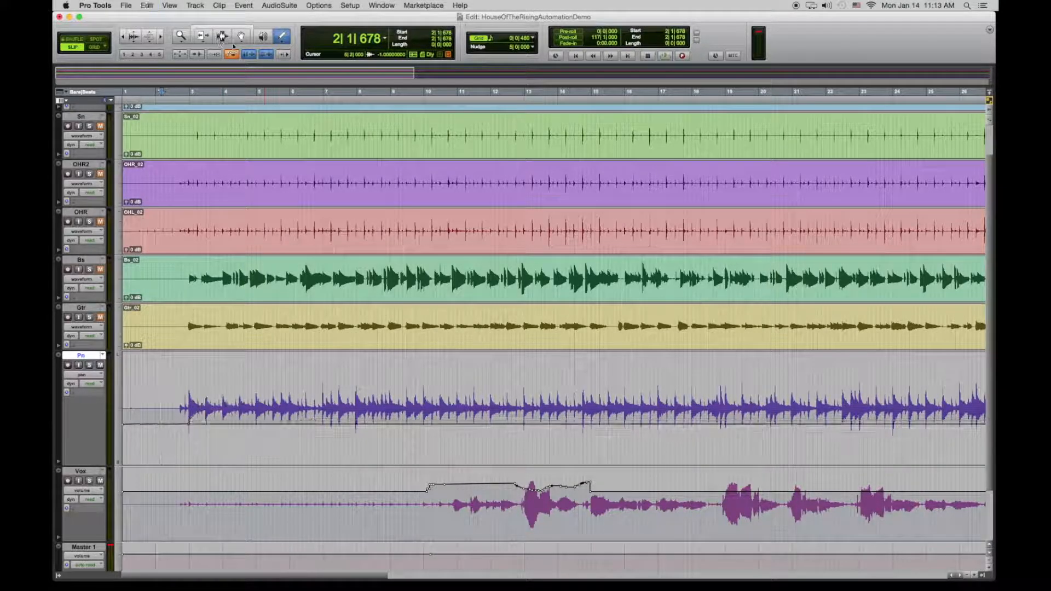
# Step: Draw a straight pan ramp on Pn between about bars 3 and 7 with the Line Pencil, and undo it
pyautogui.click(283, 38)
pyautogui.click(316, 61)
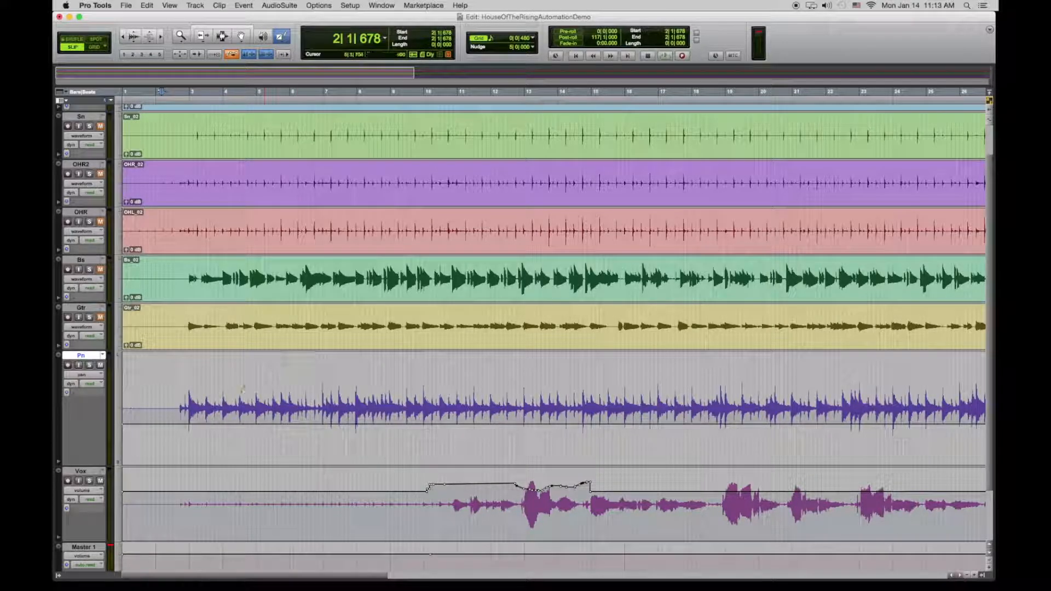
pyautogui.moveTo(204, 406); pyautogui.dragTo(338, 377)
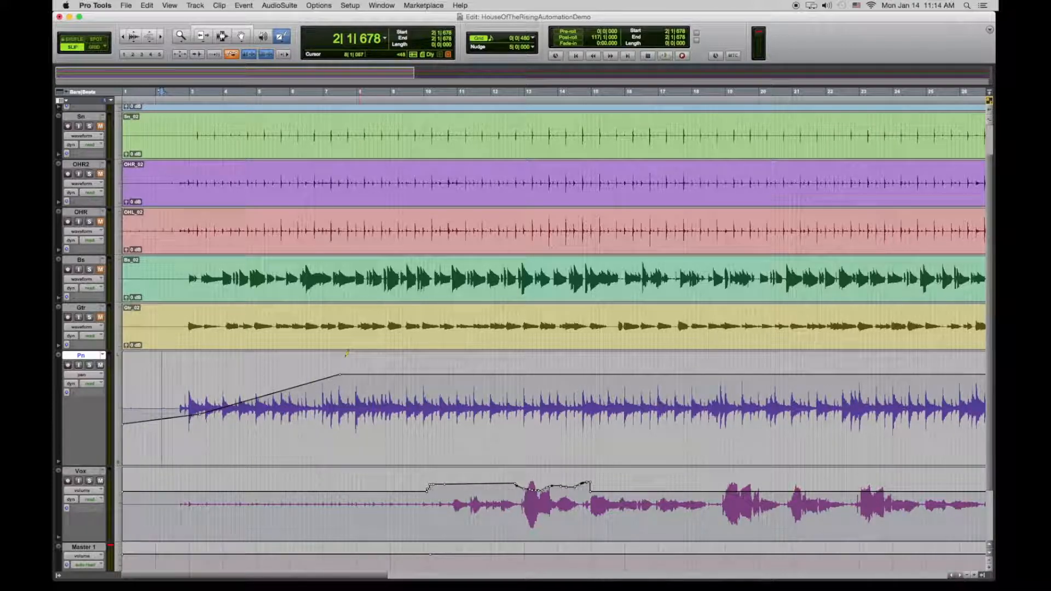
pyautogui.press('super+z')
# Step: Draw a triangle pan pattern on Pn from bar 3 to about bar 10 with a 1/2 note grid, and play it
pyautogui.click(287, 40)
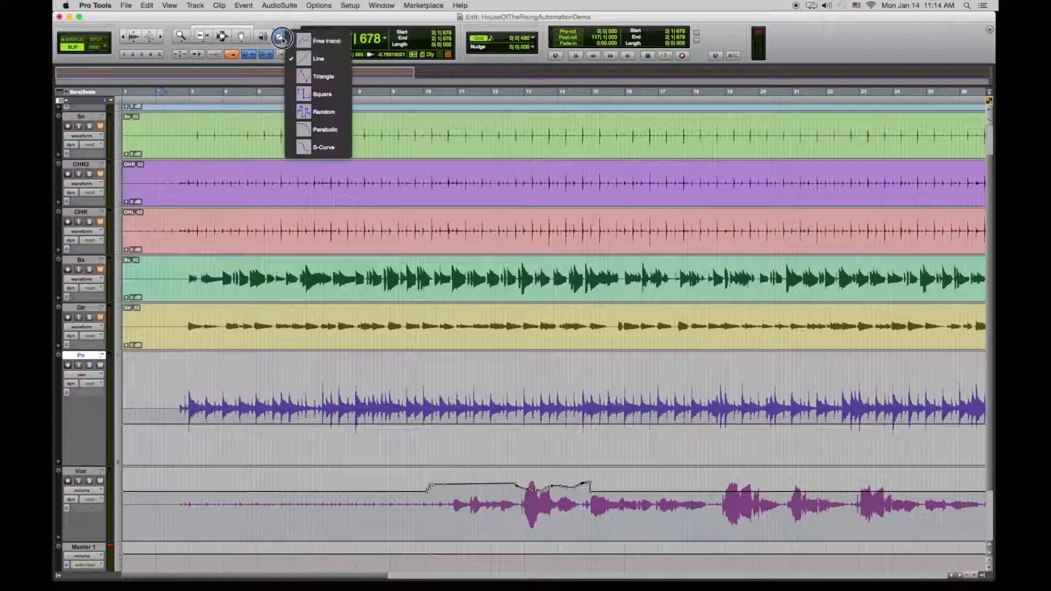
pyautogui.click(324, 79)
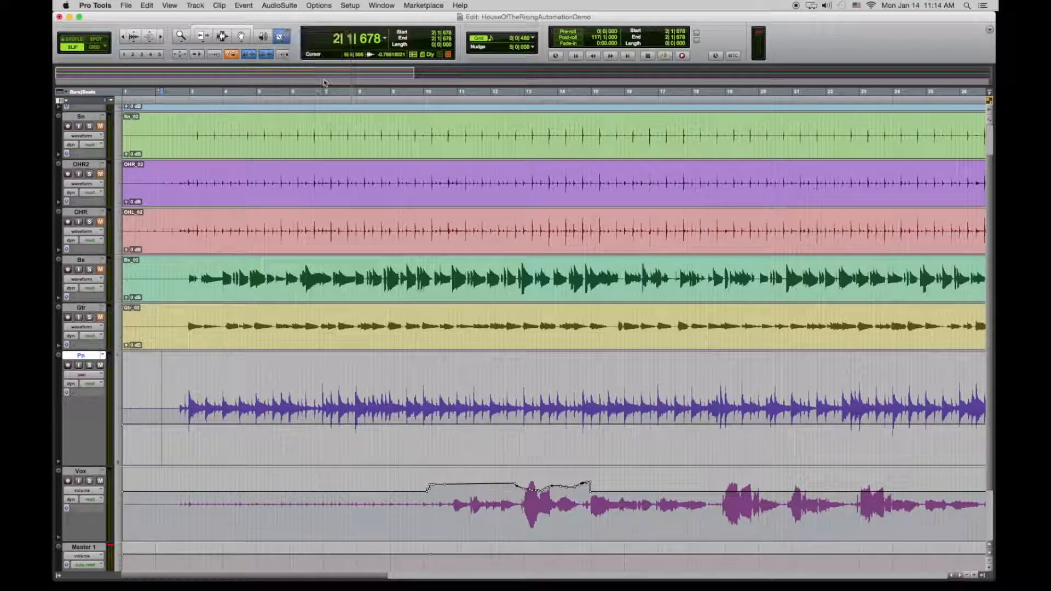
pyautogui.click(490, 39)
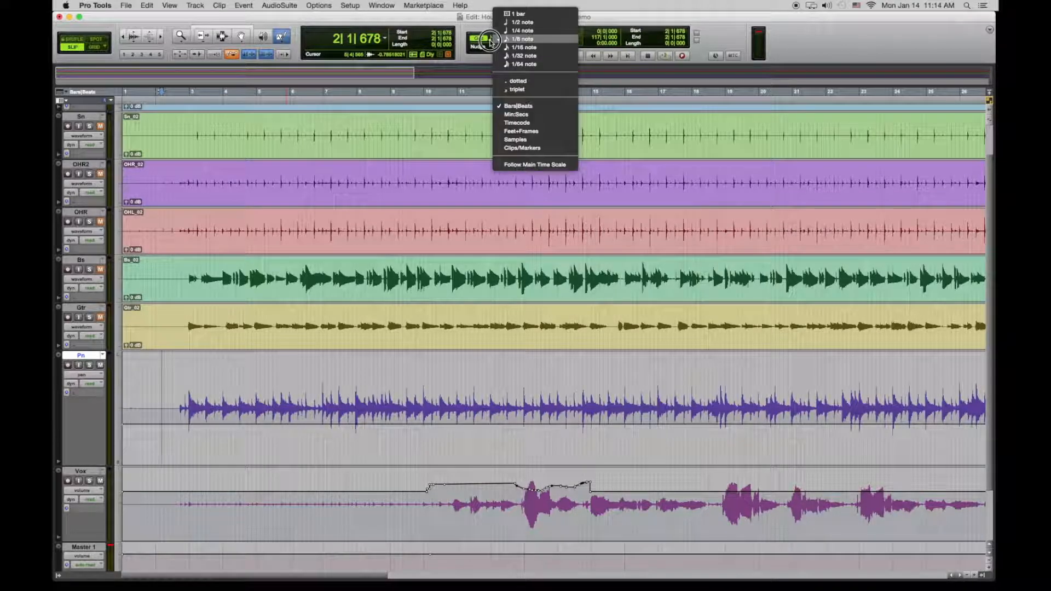
pyautogui.click(528, 23)
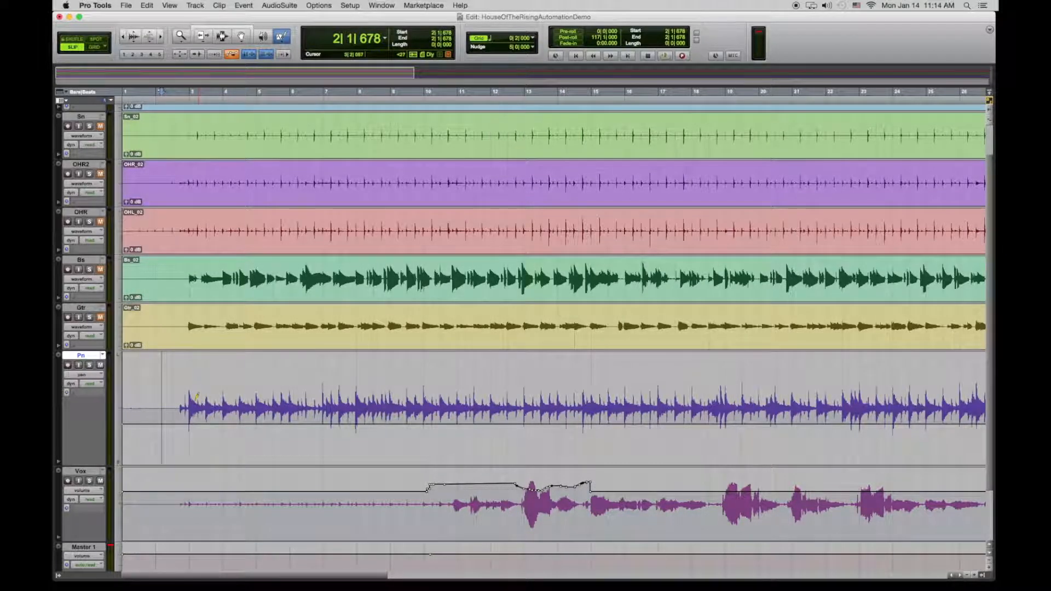
pyautogui.moveTo(191, 404)
pyautogui.mouseDown()
pyautogui.moveTo(240, 422)
pyautogui.moveTo(353, 419)
pyautogui.moveTo(423, 431)
pyautogui.mouseUp()
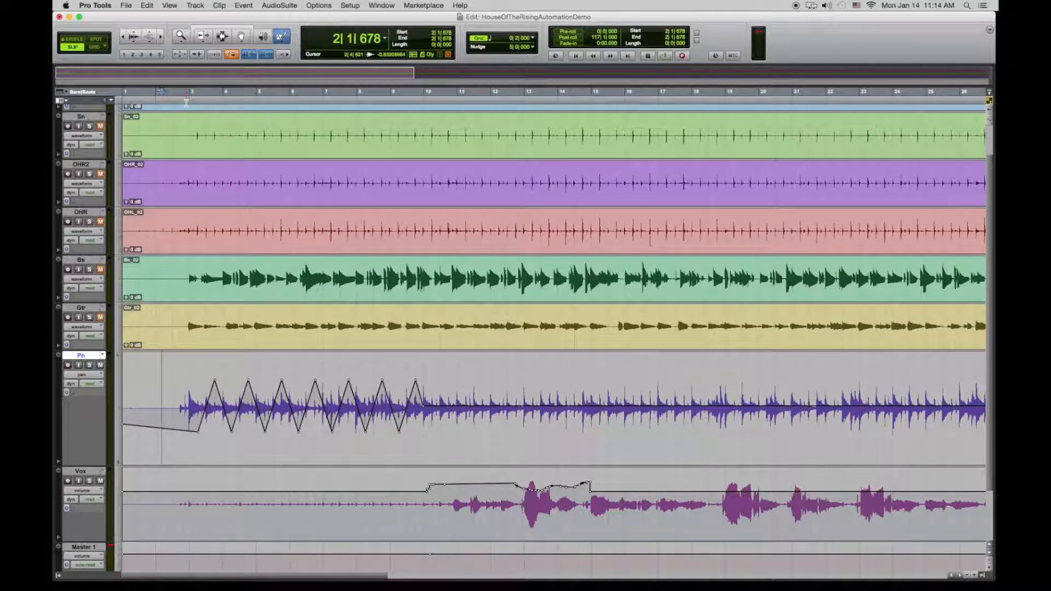
pyautogui.press('space')
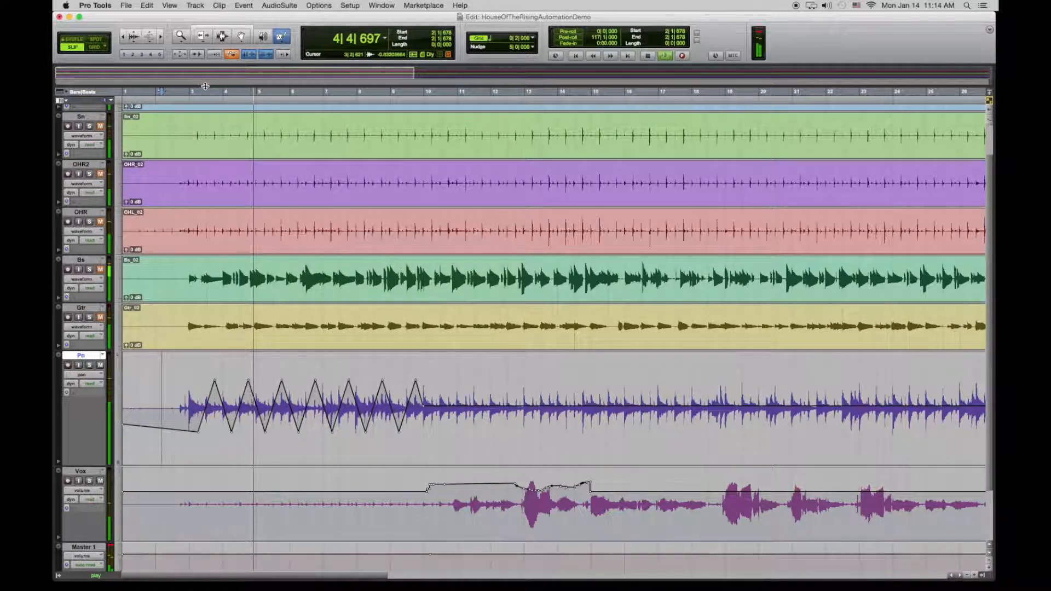
pyautogui.press('space')
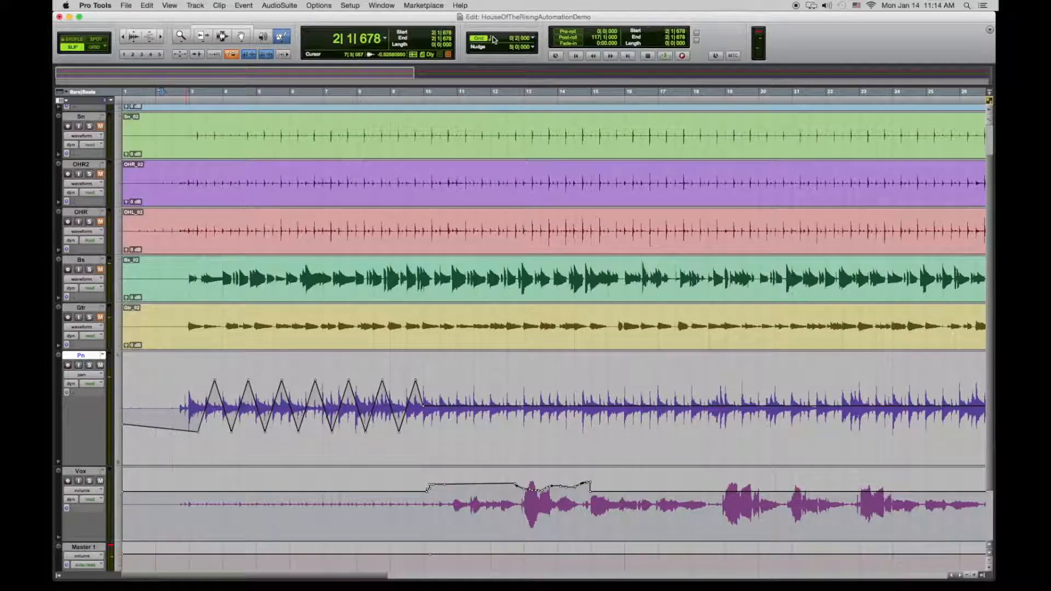
# Step: Redraw the Pn triangle pan pattern at full range from bar 3 to about bar 10 with a 1/4 note grid, and play it from 2|4|395
pyautogui.click(491, 42)
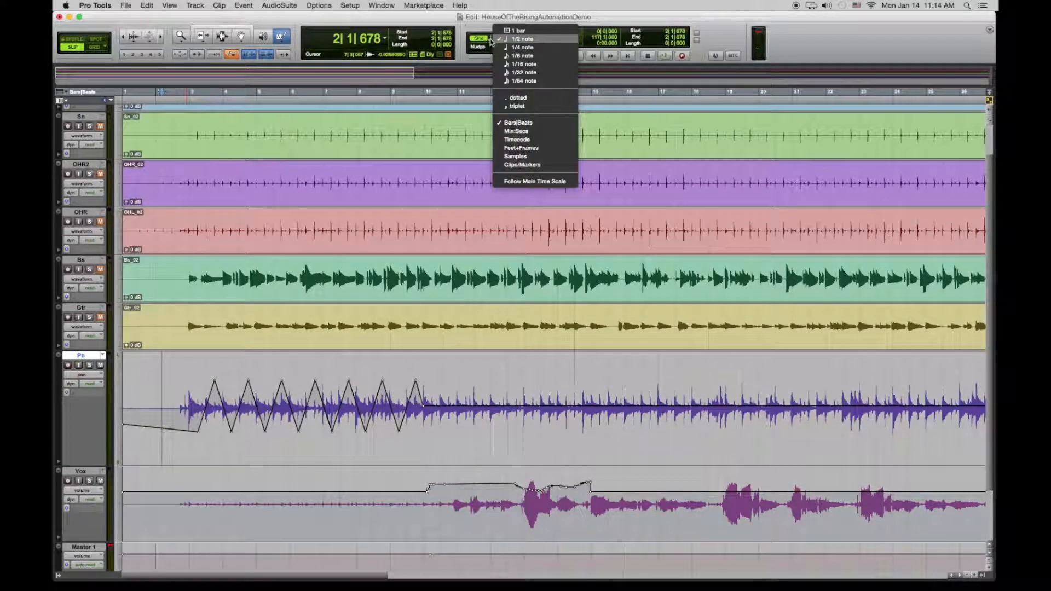
pyautogui.click(523, 47)
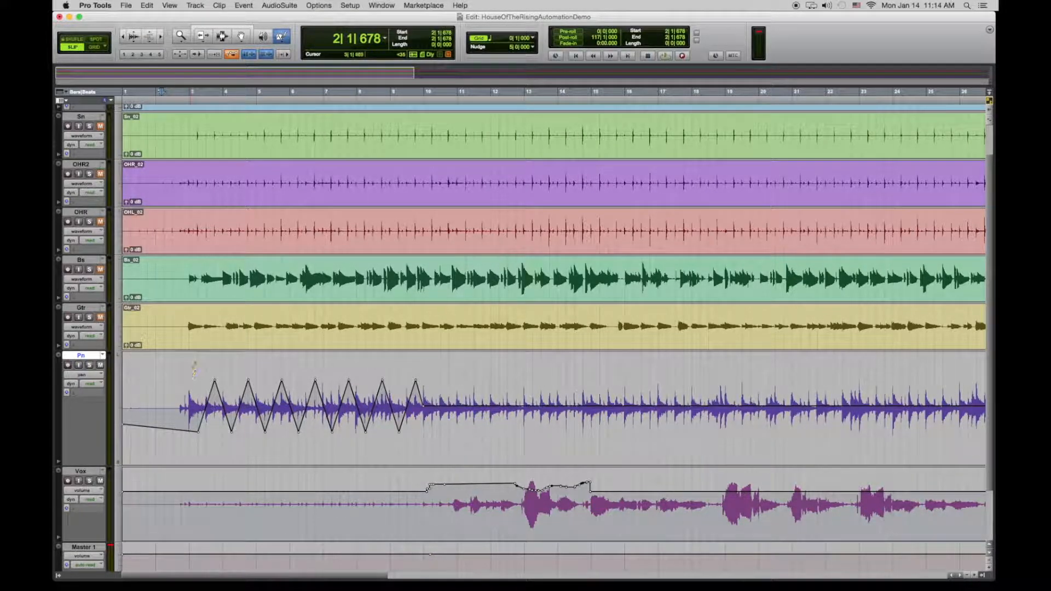
pyautogui.moveTo(190, 379)
pyautogui.mouseDown()
pyautogui.moveTo(364, 476)
pyautogui.moveTo(439, 476)
pyautogui.mouseUp()
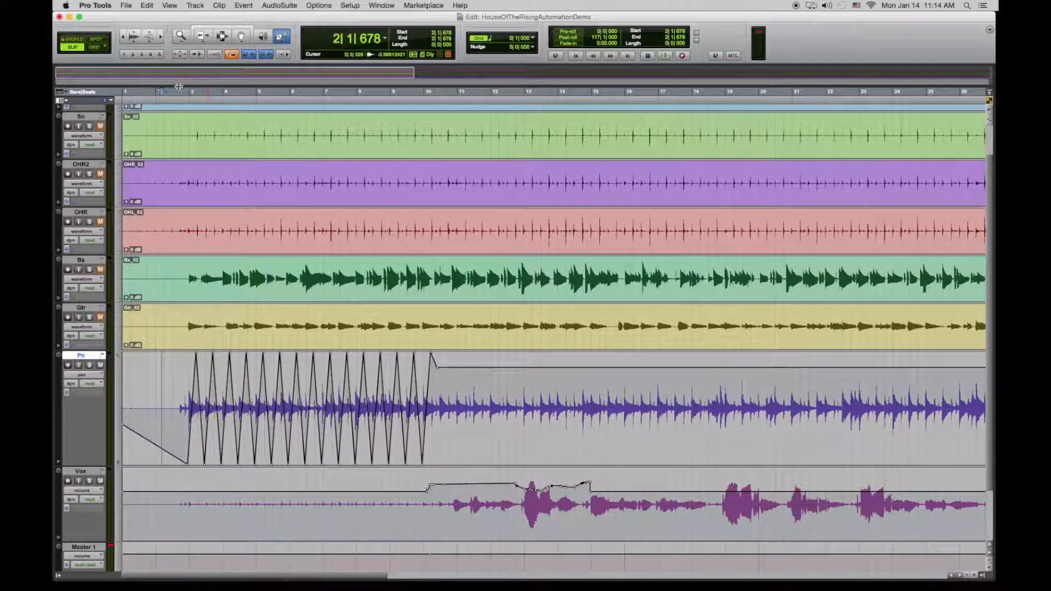
pyautogui.click(186, 91)
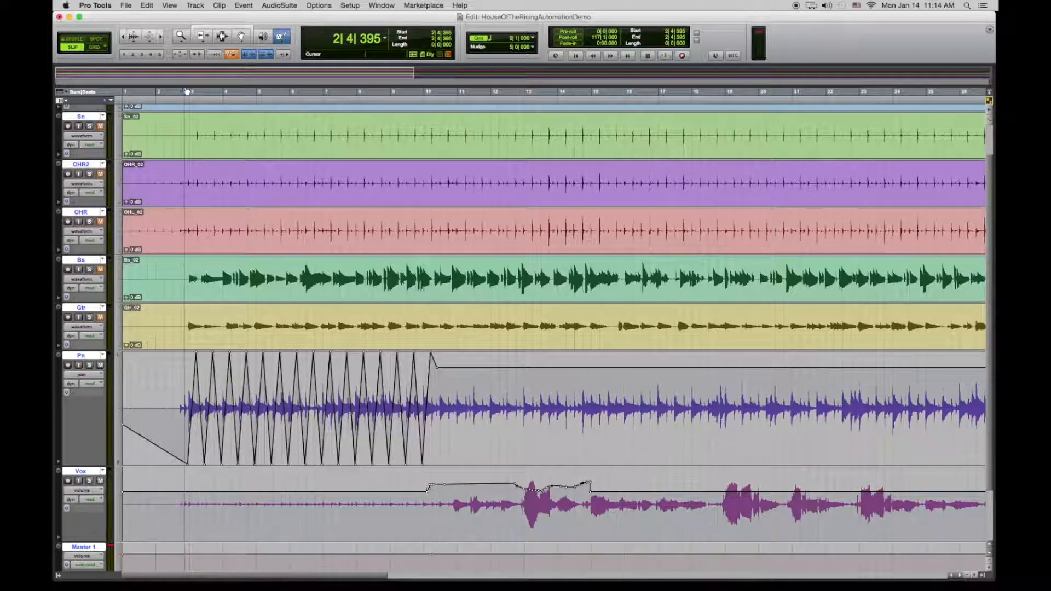
pyautogui.press('space')
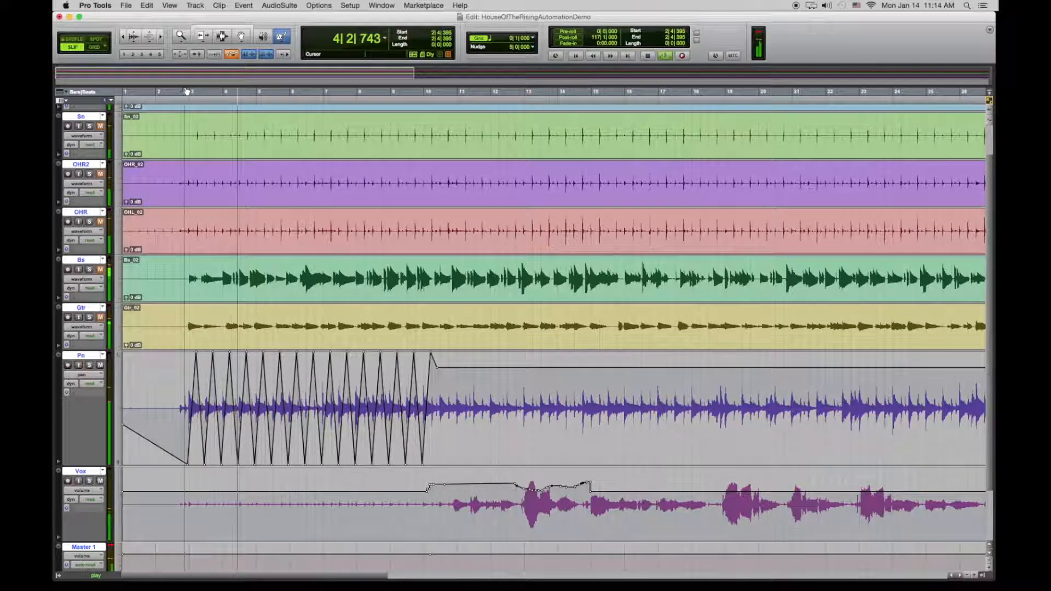
pyautogui.press('space')
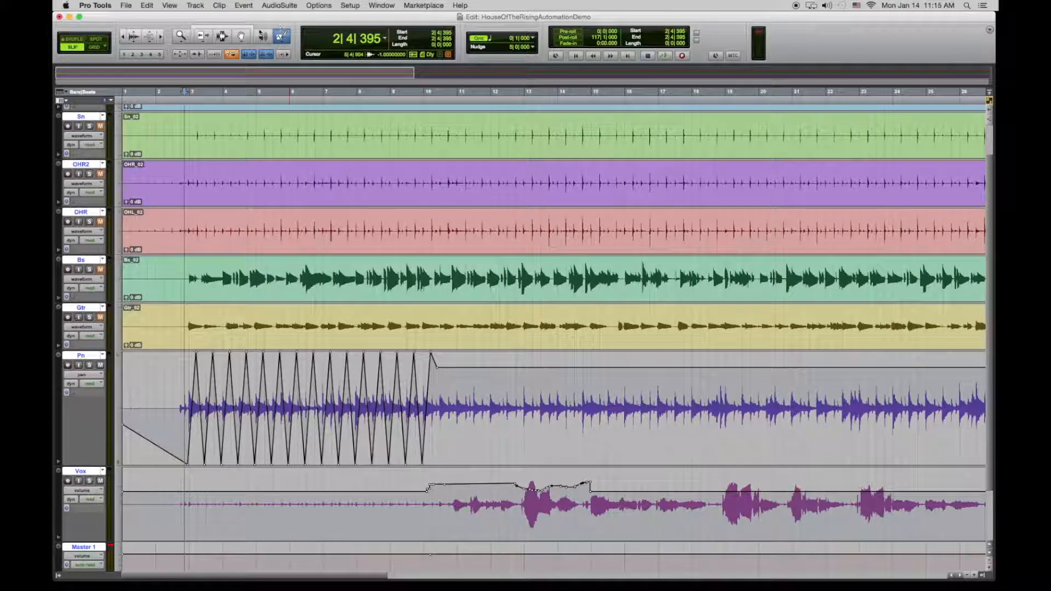
# Step: Delete the triangle pan automation on Pn between about bars 2 and 11 with the Selector tool
pyautogui.click(222, 36)
pyautogui.moveTo(469, 383); pyautogui.dragTo(167, 416)
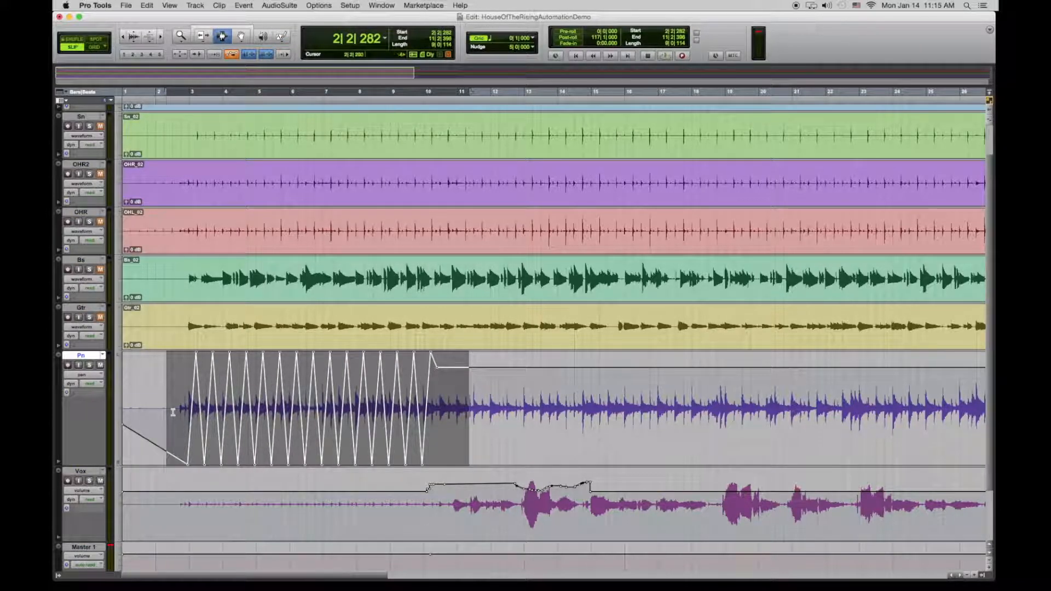
pyautogui.press('Delete')
# Step: Draw square pan patterns on Pn from bar 3 to about bars 8 and 9 with the Square Pencil, undoing each one
pyautogui.moveTo(280, 36)
pyautogui.mouseDown()
pyautogui.moveTo(332, 107)
pyautogui.moveTo(333, 96)
pyautogui.moveTo(332, 112)
pyautogui.mouseUp()
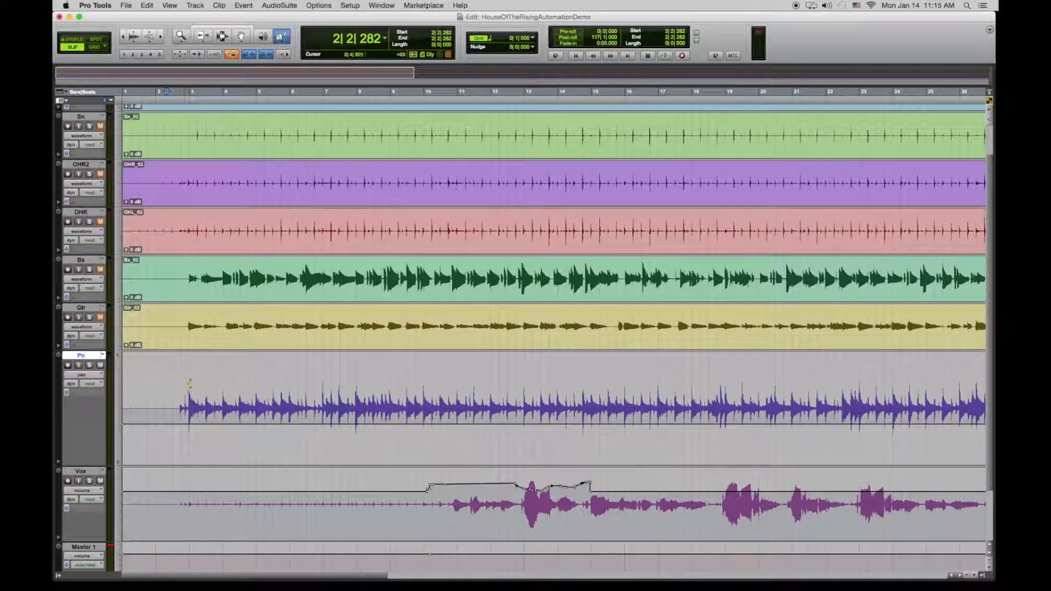
pyautogui.moveTo(187, 384)
pyautogui.mouseDown()
pyautogui.moveTo(286, 447)
pyautogui.moveTo(372, 441)
pyautogui.moveTo(376, 419)
pyautogui.mouseUp()
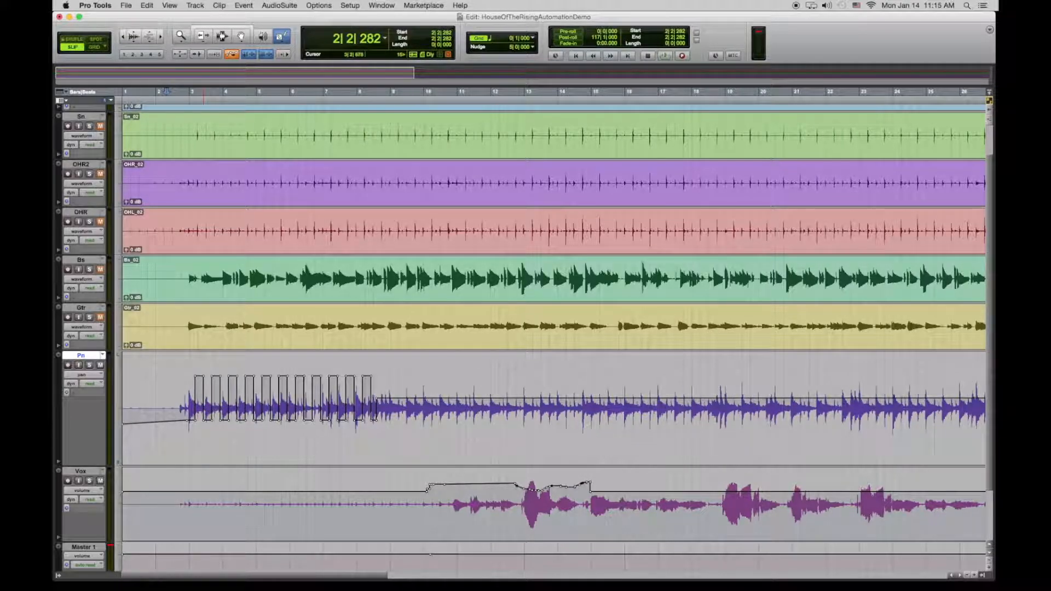
pyautogui.press('super+z')
pyautogui.moveTo(260, 450); pyautogui.dragTo(399, 452)
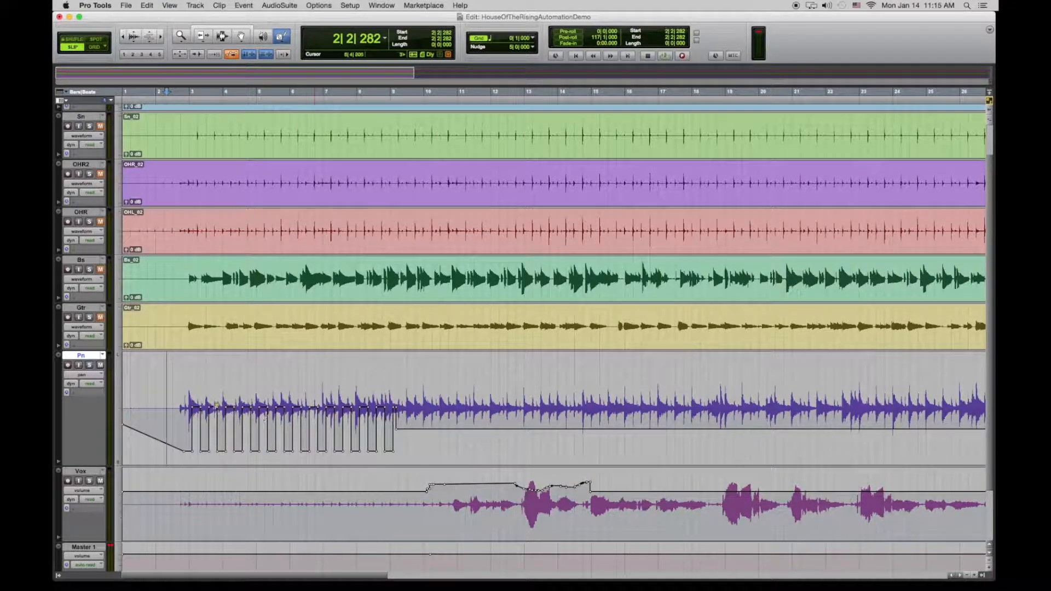
pyautogui.press('super+z')
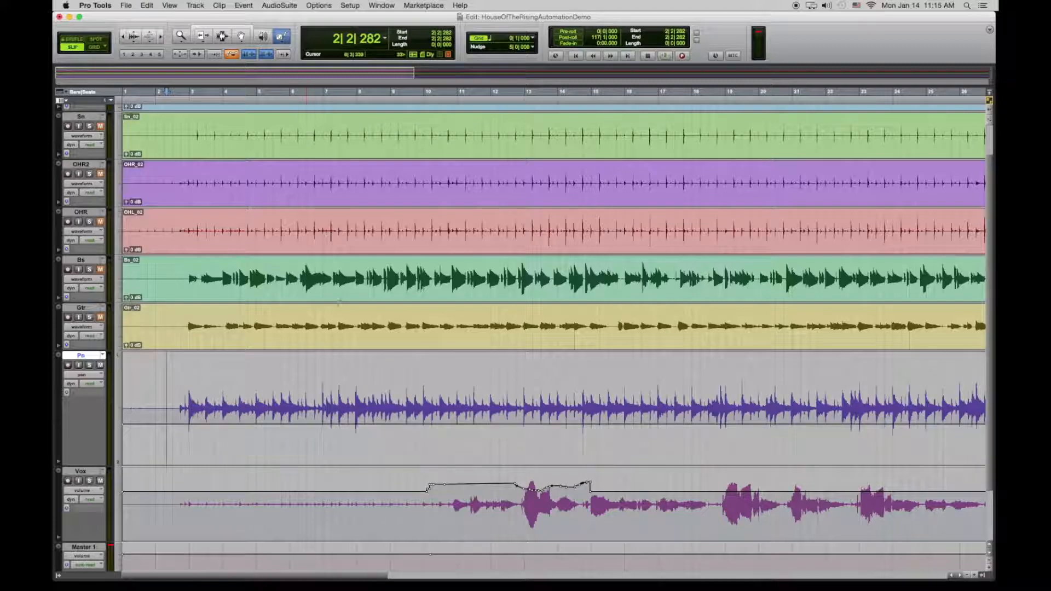
pyautogui.moveTo(281, 38); pyautogui.dragTo(320, 52)
# Step: Show the Mix window, try the Pn mute, and set the Pn automation mode to write
pyautogui.press('super+equal')
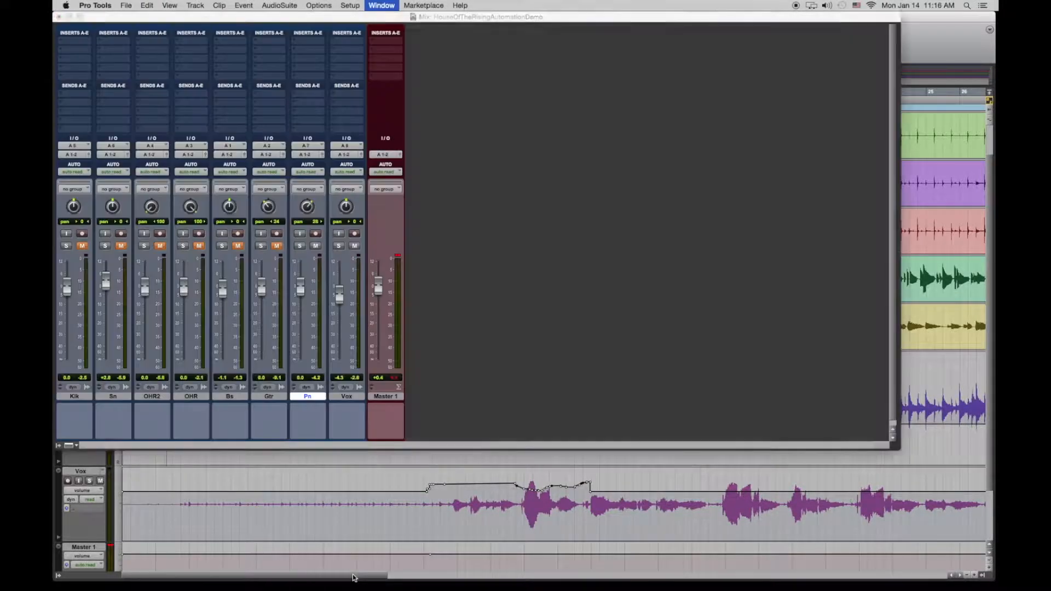
pyautogui.click(310, 174)
pyautogui.click(335, 207)
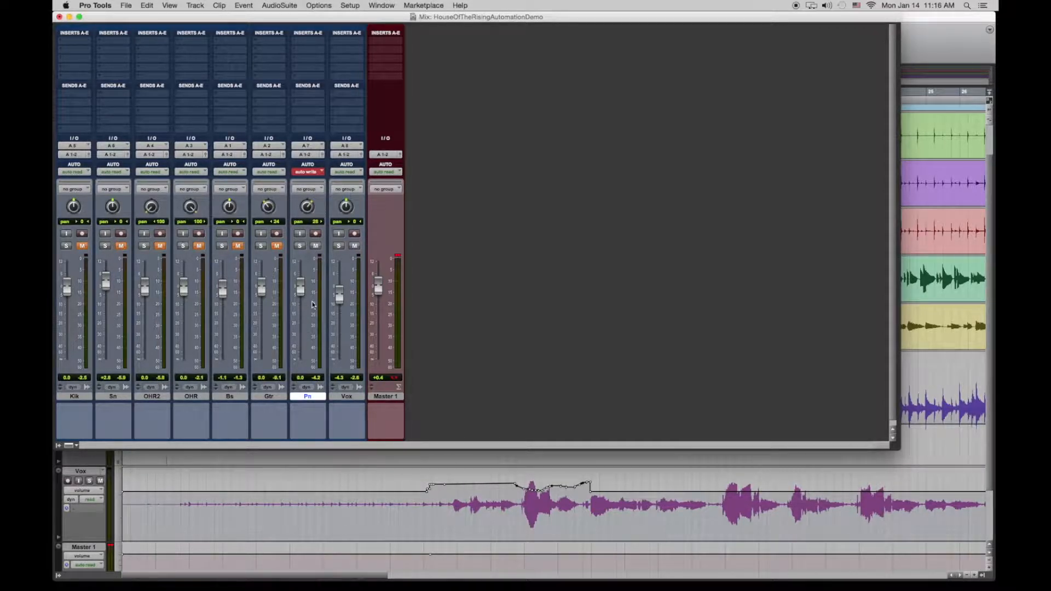
pyautogui.click(316, 246)
pyautogui.click(316, 246)
pyautogui.click(317, 247)
pyautogui.click(313, 173)
pyautogui.click(333, 206)
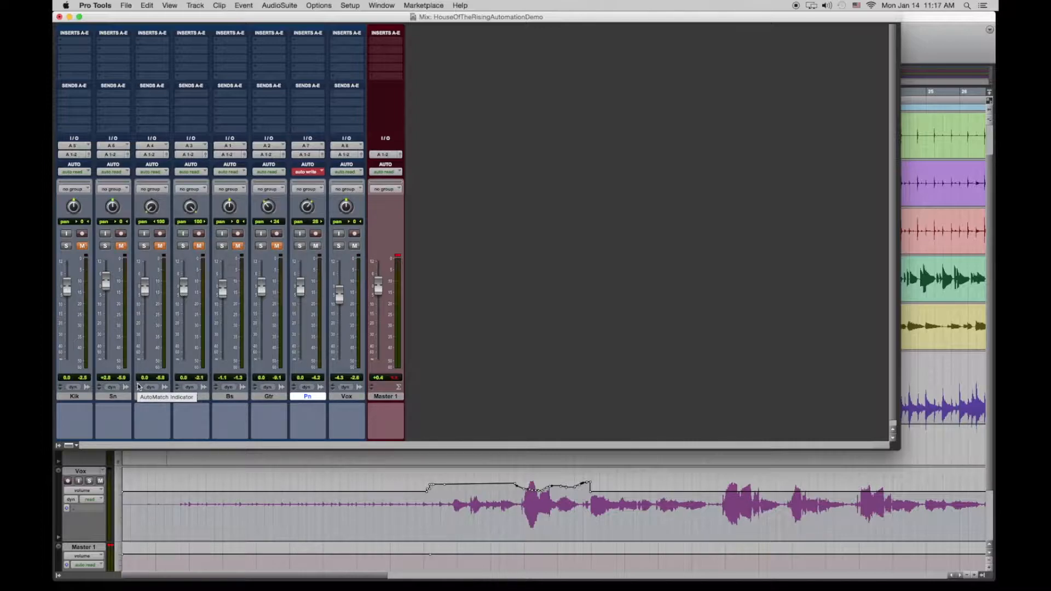
# Step: Record mute automation on Pn during playback, muting the track from about bar 5 to about bar 7
pyautogui.press('space')
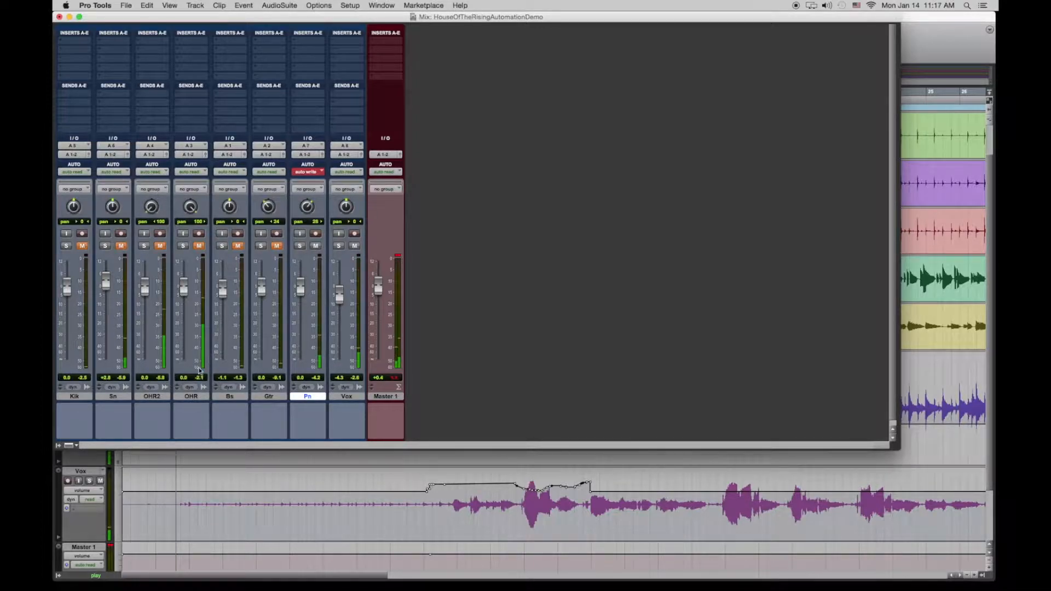
pyautogui.click(316, 247)
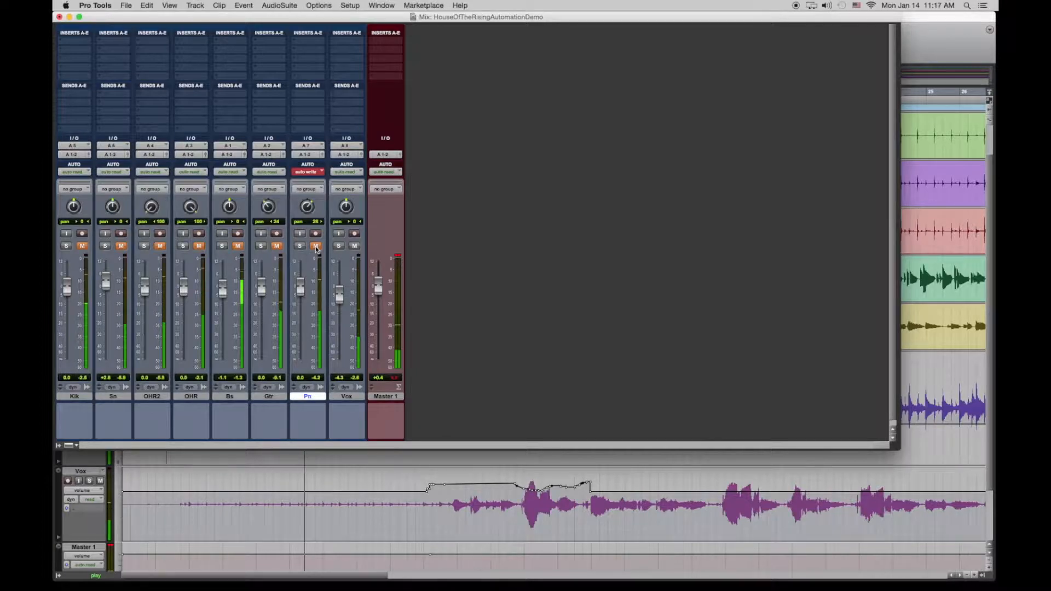
pyautogui.click(315, 247)
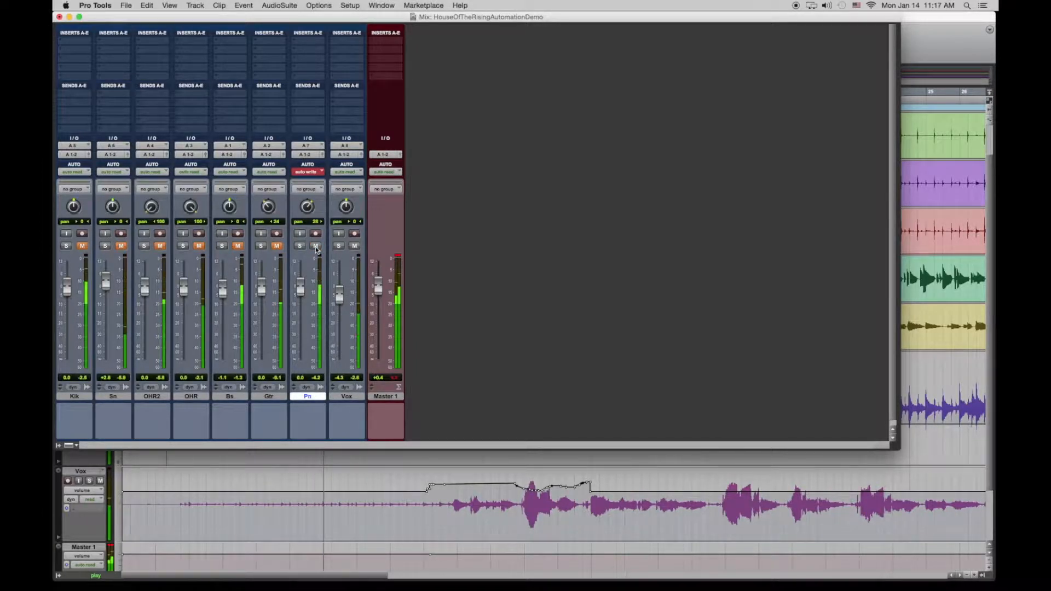
pyautogui.press('space')
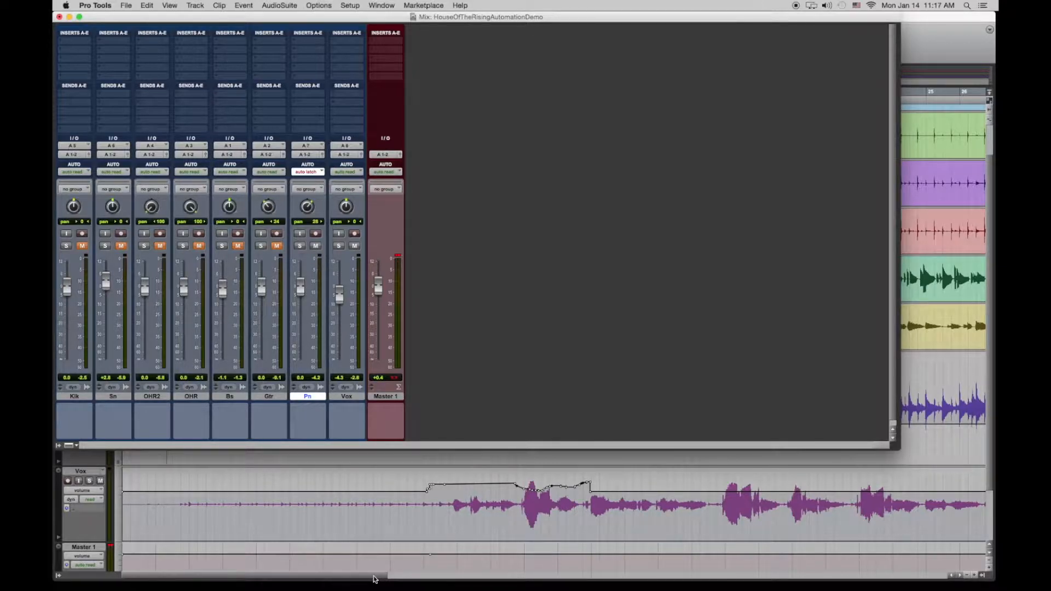
# Step: Set the Pn automation mode to read and return to the Edit window
pyautogui.click(318, 173)
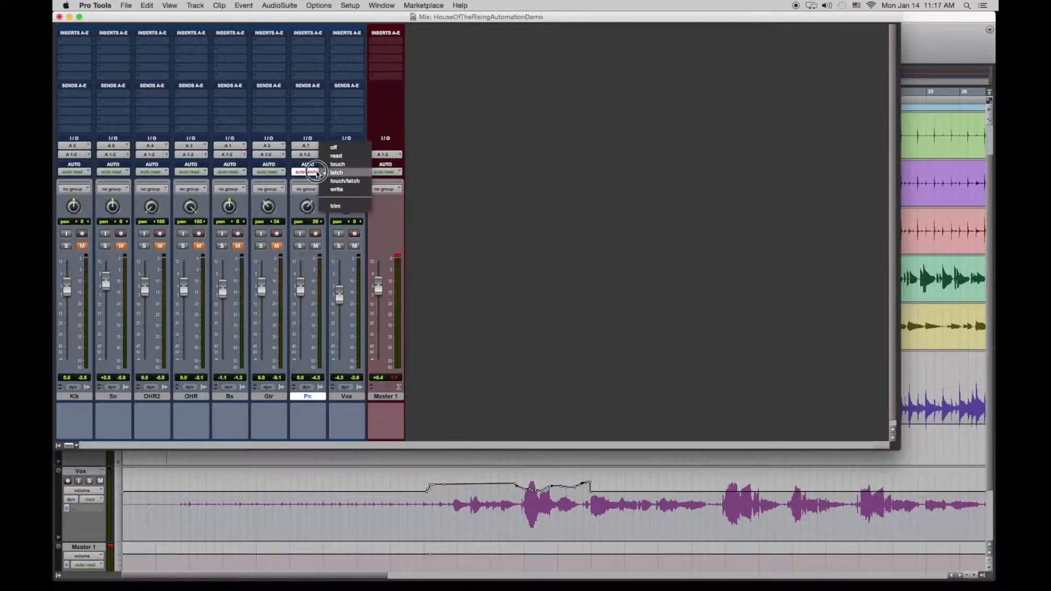
pyautogui.click(354, 157)
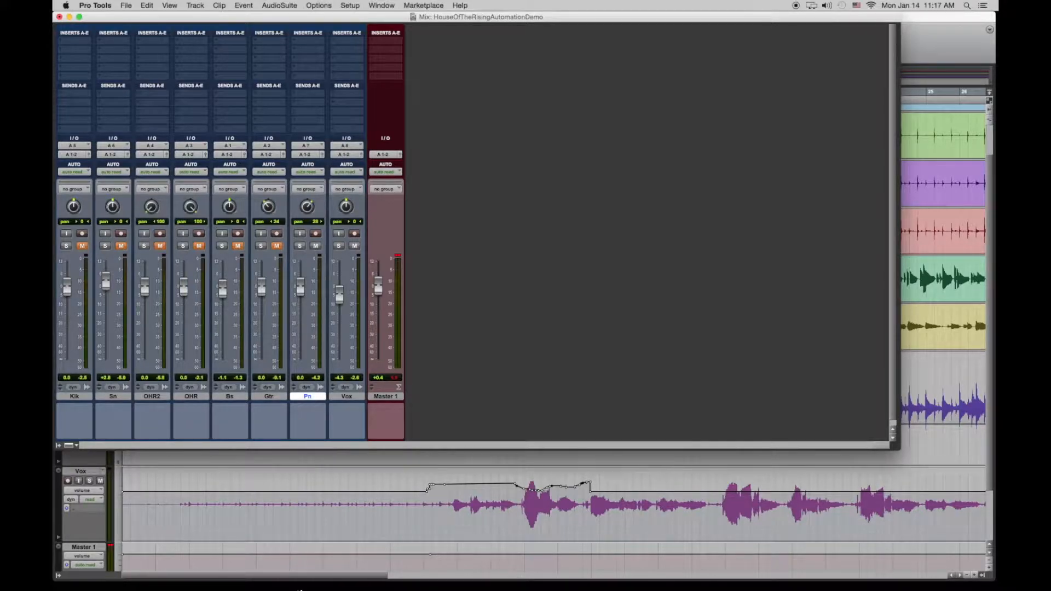
pyautogui.press('super+equal')
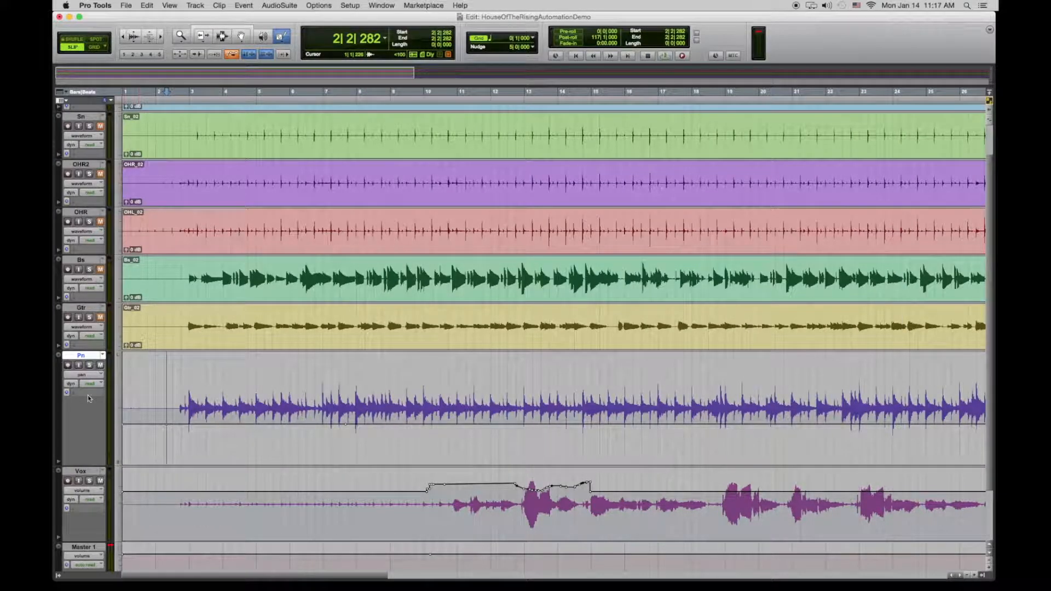
# Step: Display the mute automation on Pn and examine the muted section between about bars 5 and 7 up close
pyautogui.click(85, 376)
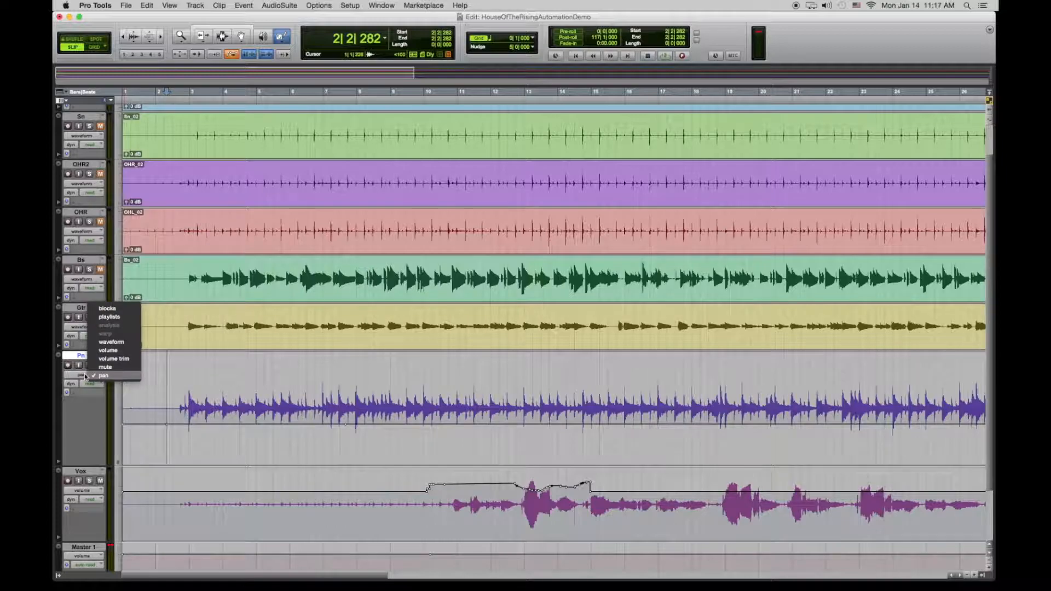
pyautogui.click(106, 367)
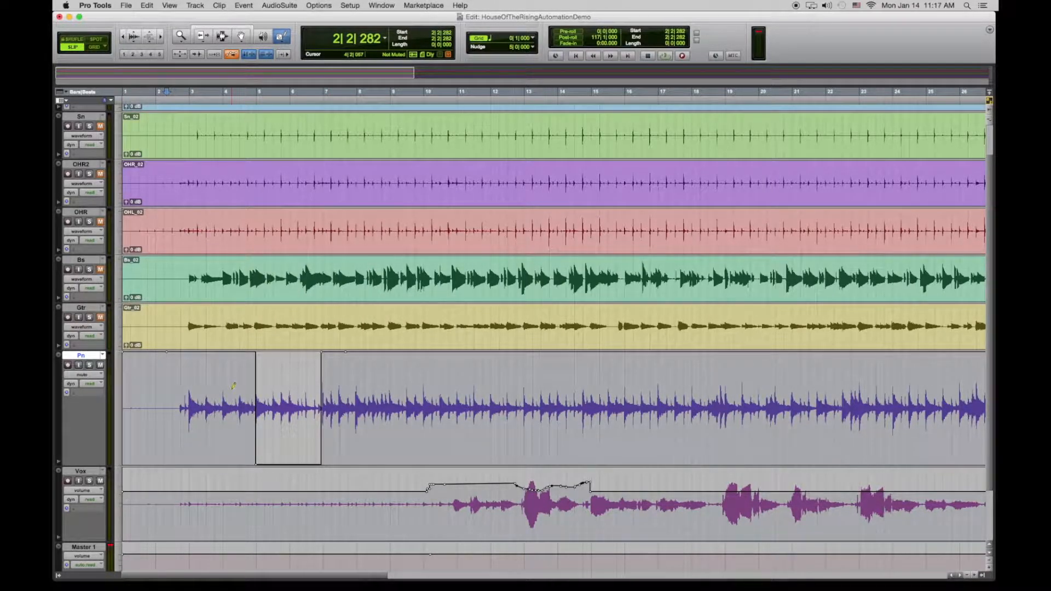
pyautogui.press('super+bracketright')
pyautogui.press('super+bracketright')
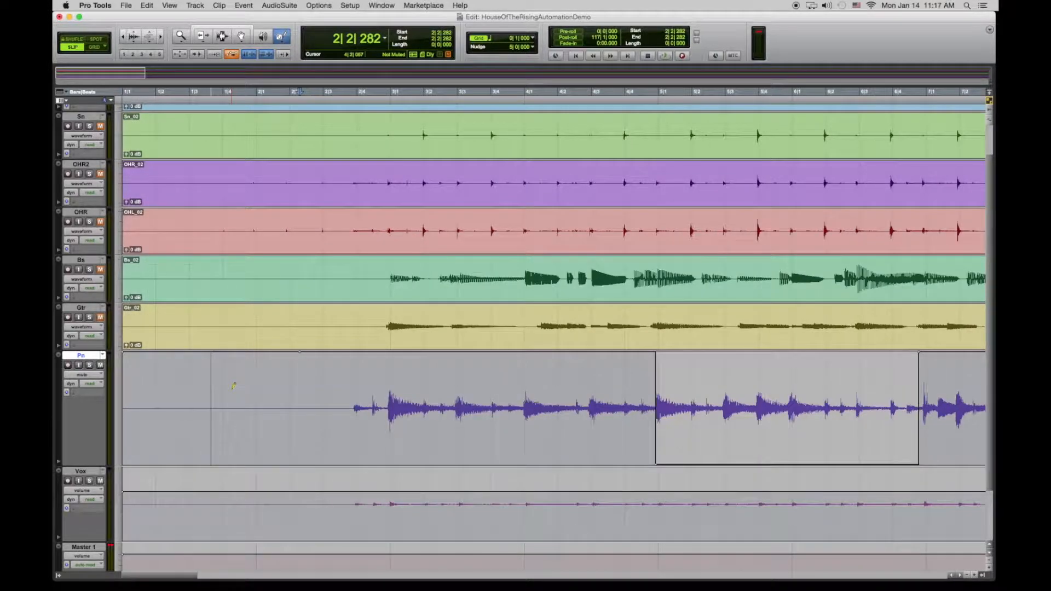
pyautogui.press('super+bracketright')
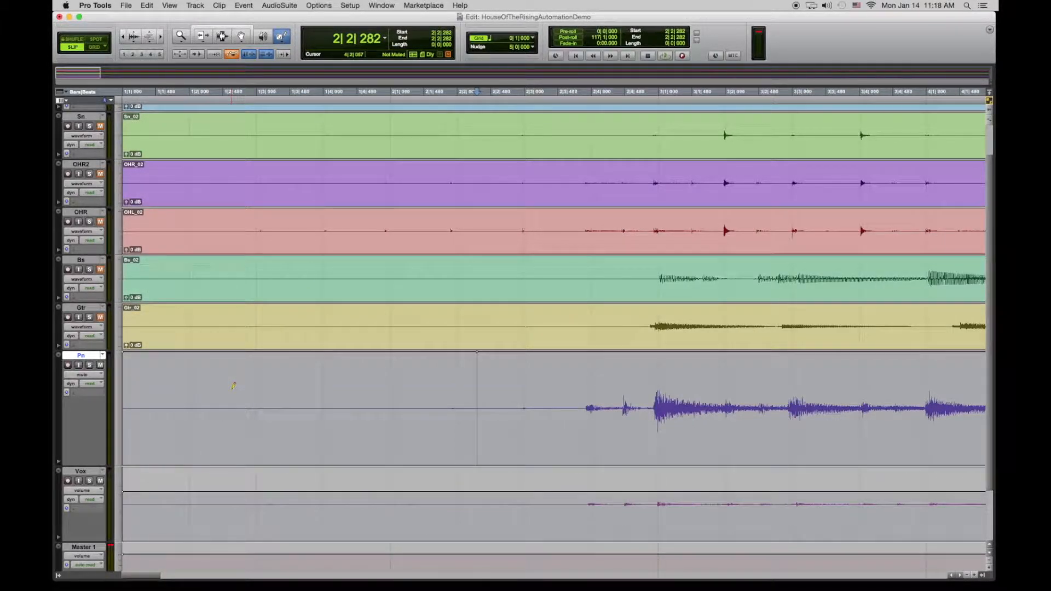
pyautogui.moveTo(138, 579); pyautogui.dragTo(180, 575)
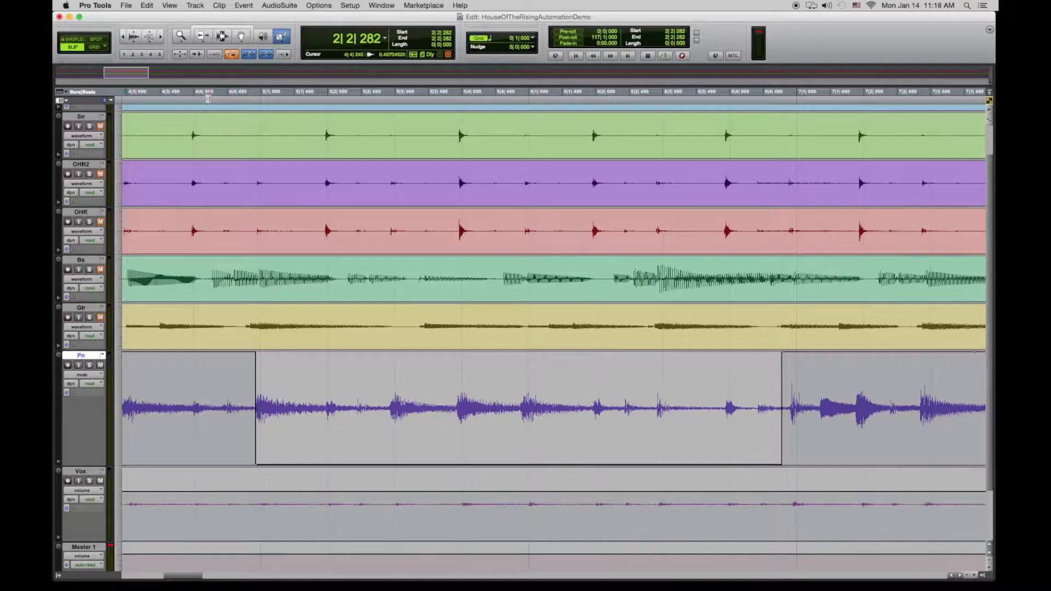
# Step: Play the mix from about bar 4 beat 3 past bar 7 to audition the Pn mute automation
pyautogui.moveTo(191, 93); pyautogui.dragTo(213, 90)
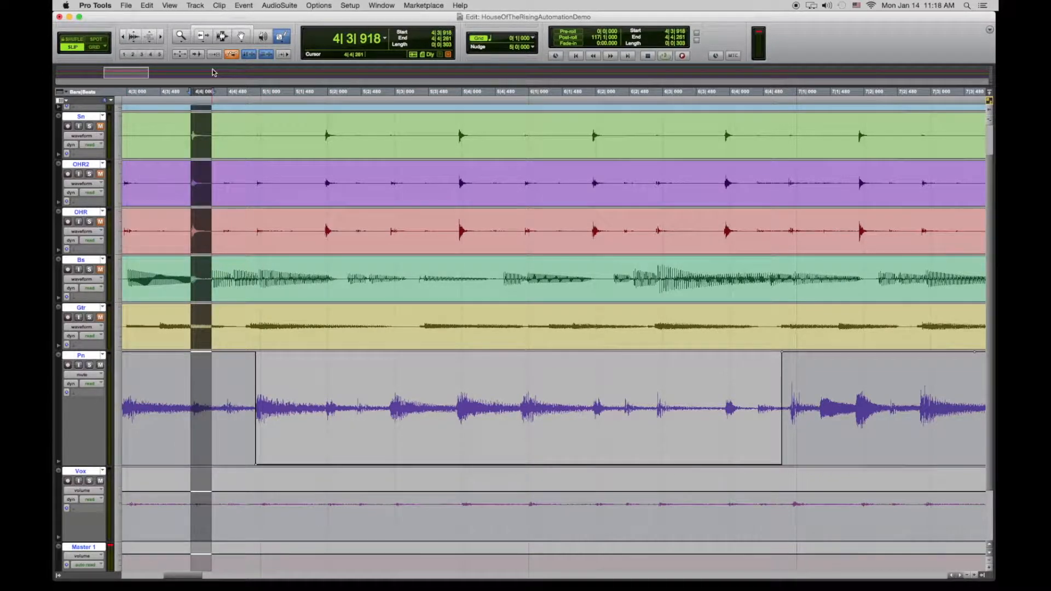
pyautogui.click(142, 92)
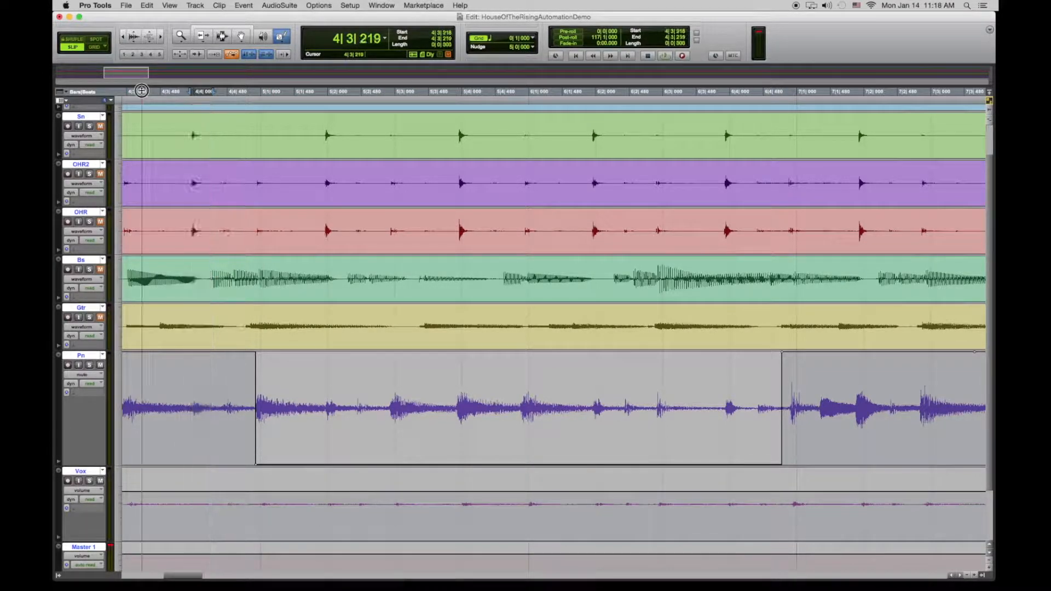
pyautogui.press('space')
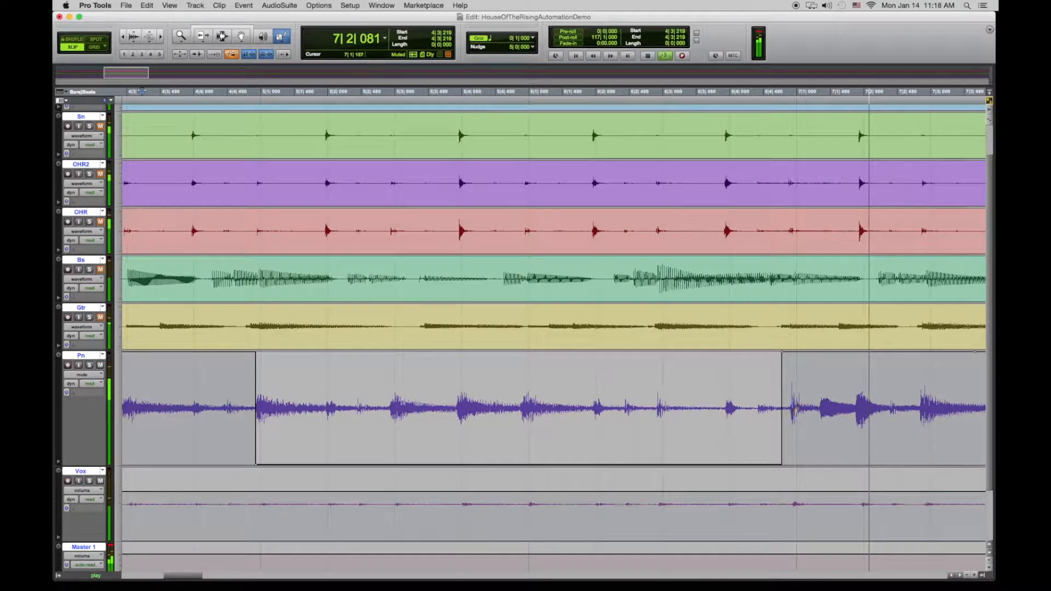
pyautogui.press('space')
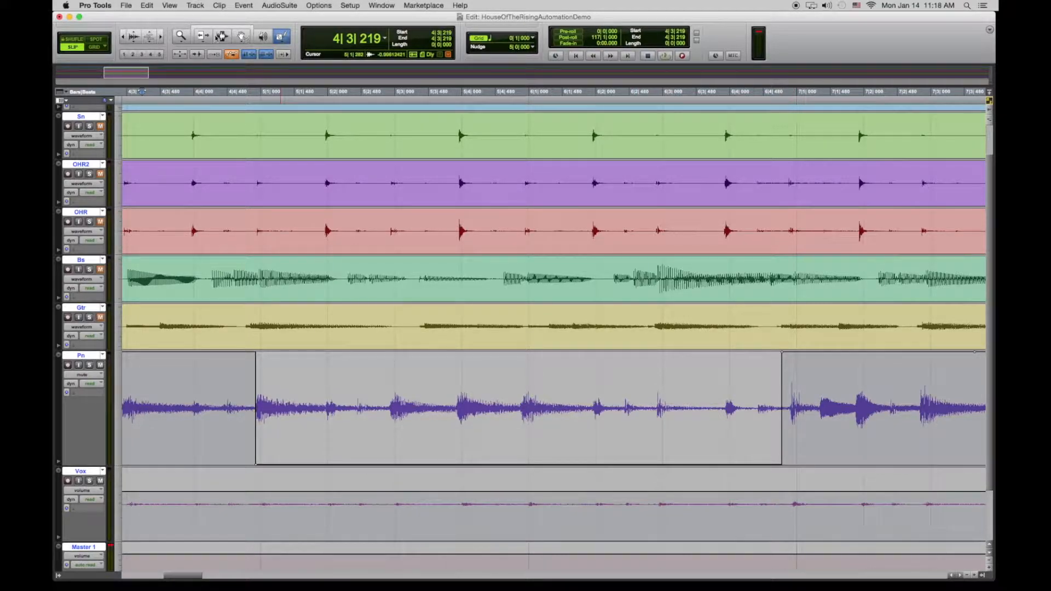
# Step: Shorten the Pn mute section by moving its start to just before bar 5 beat 3 and its end to about 6|4|358
pyautogui.click(241, 37)
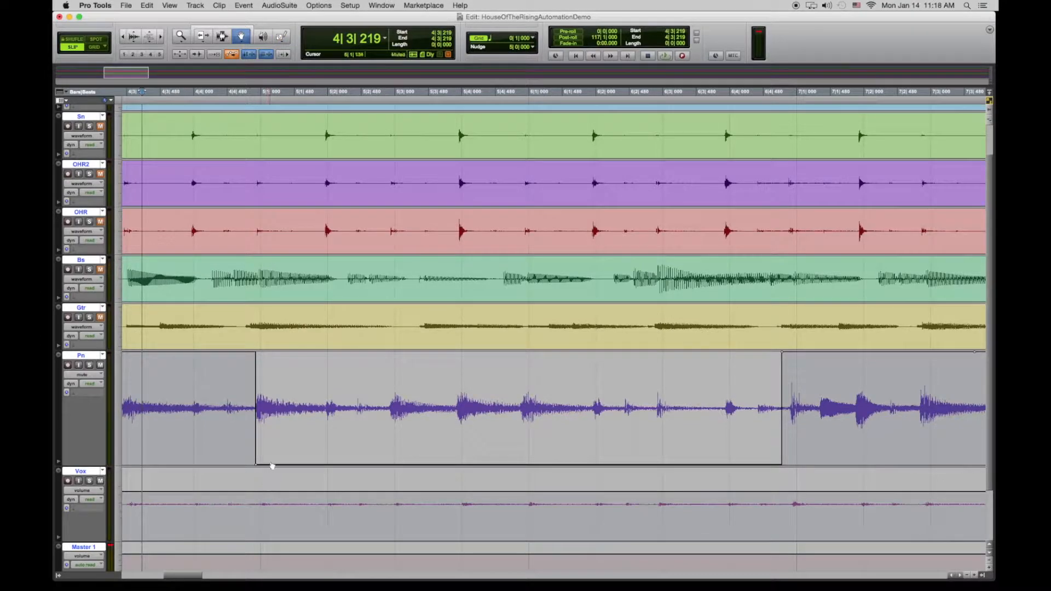
pyautogui.moveTo(258, 465); pyautogui.dragTo(388, 464)
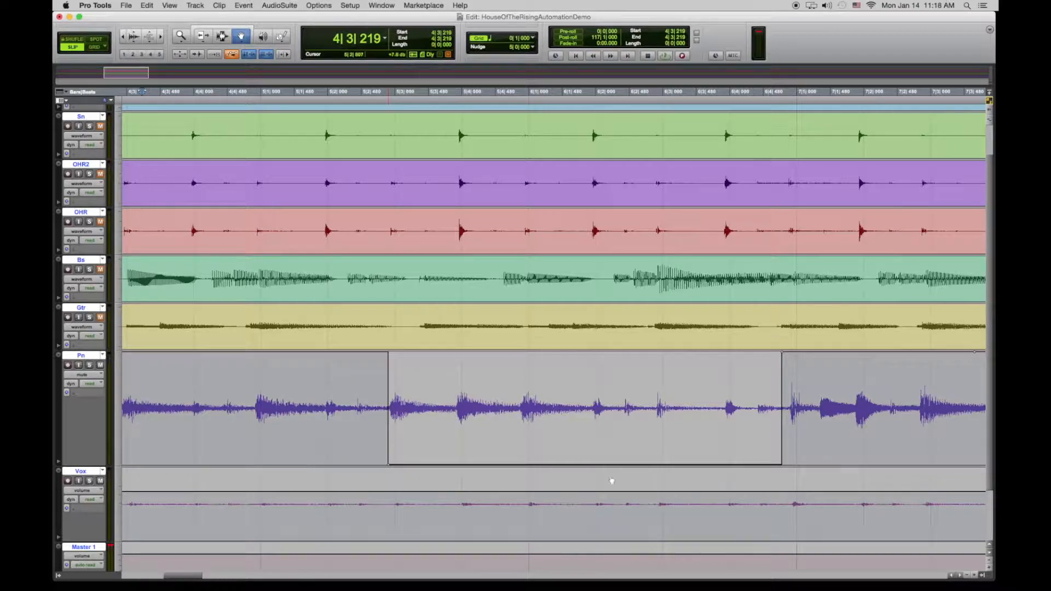
pyautogui.moveTo(781, 353); pyautogui.dragTo(756, 353)
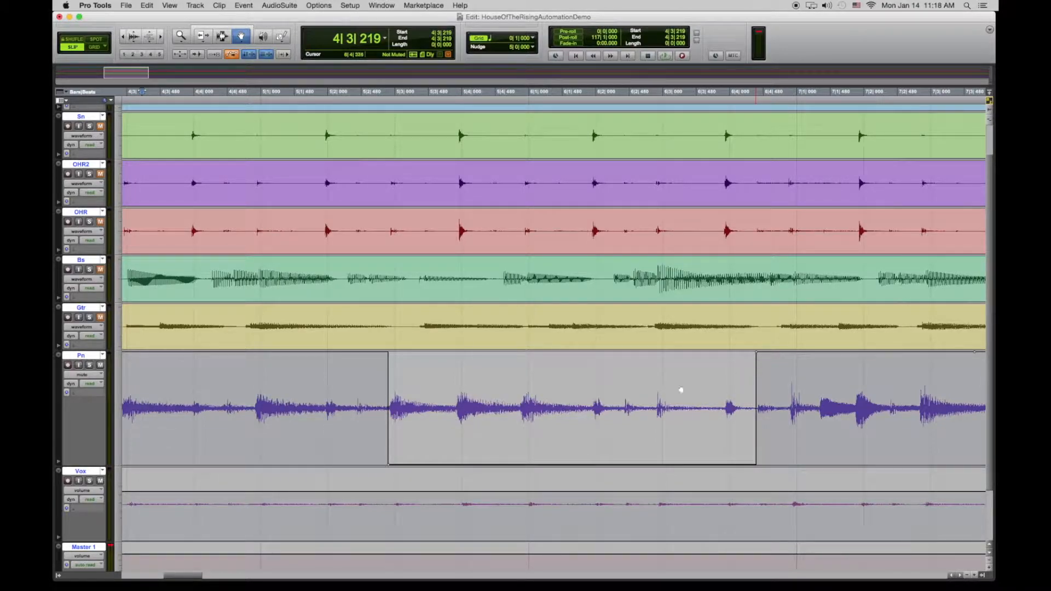
# Step: Audition the edited Pn mute section from just before it and from about bar 5, and move its end to just before bar 7
pyautogui.click(356, 90)
pyautogui.press('space')
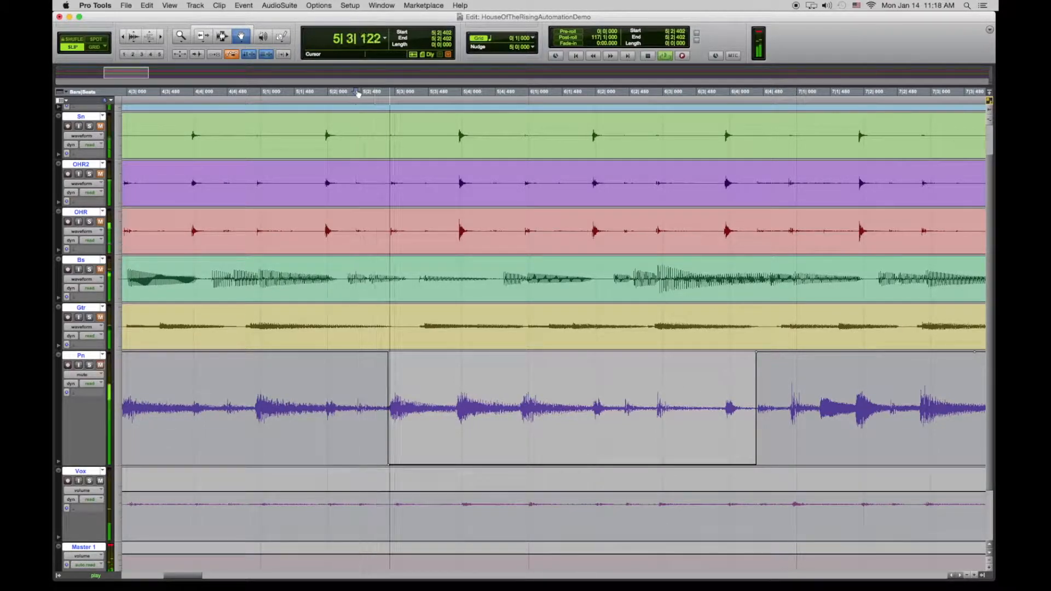
pyautogui.press('space')
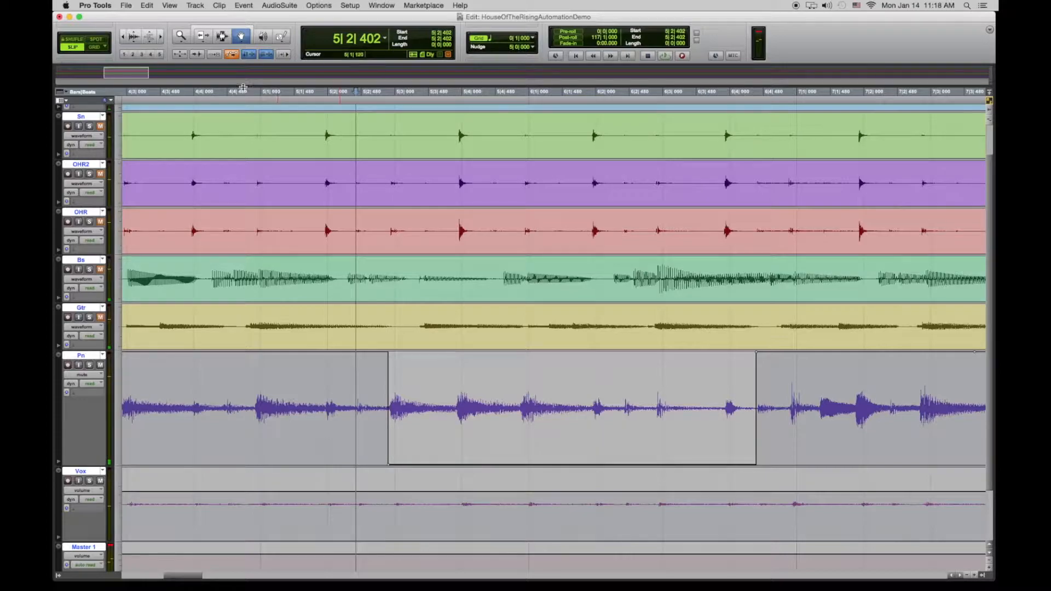
pyautogui.click(258, 91)
pyautogui.press('space')
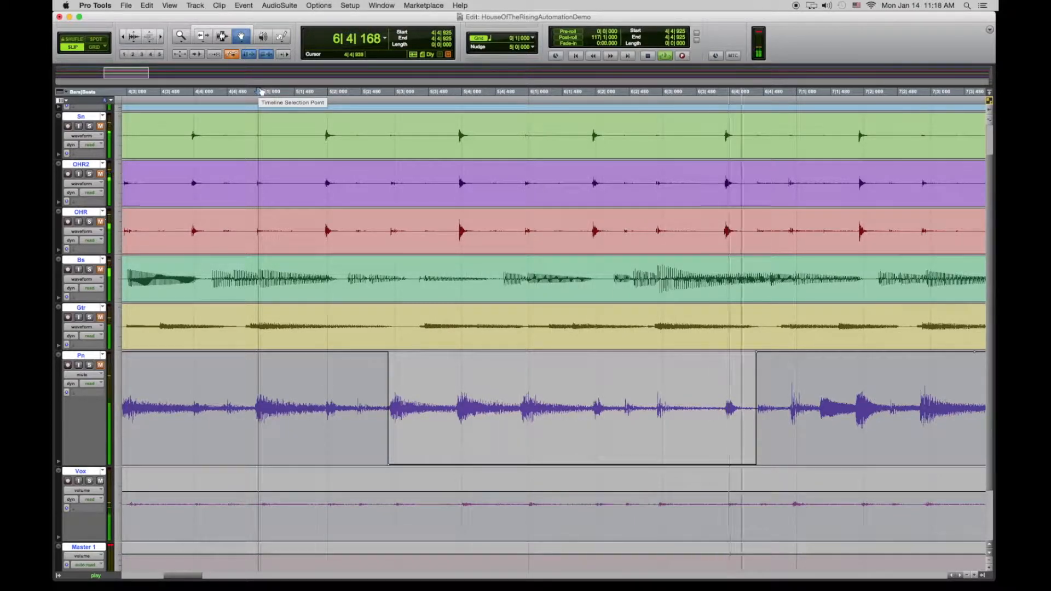
pyautogui.press('space')
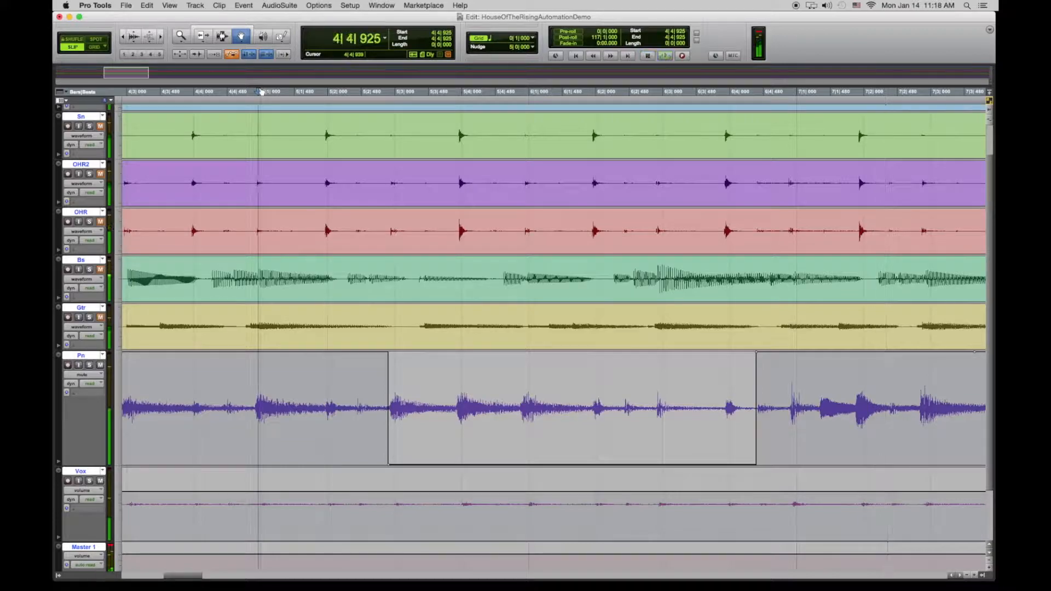
pyautogui.moveTo(757, 354); pyautogui.dragTo(788, 354)
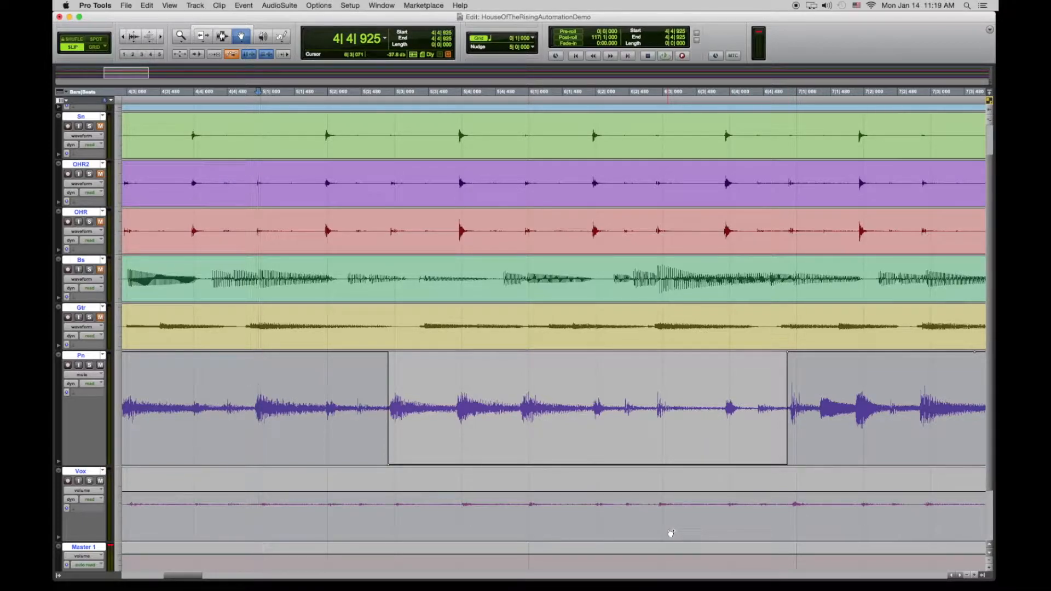
# Step: Add a second mute section to the Pn automation, running from just before bar 9 to just before bar 10
pyautogui.press('r')
pyautogui.press('r')
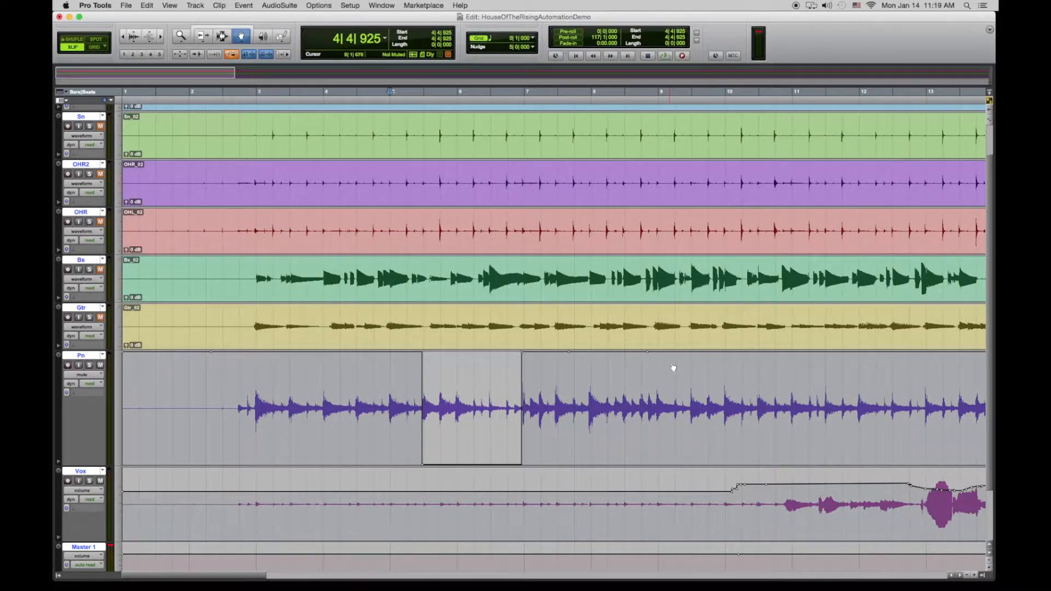
pyautogui.moveTo(673, 355)
pyautogui.mouseDown()
pyautogui.moveTo(649, 356)
pyautogui.moveTo(661, 356)
pyautogui.mouseUp()
pyautogui.moveTo(661, 464); pyautogui.dragTo(723, 353)
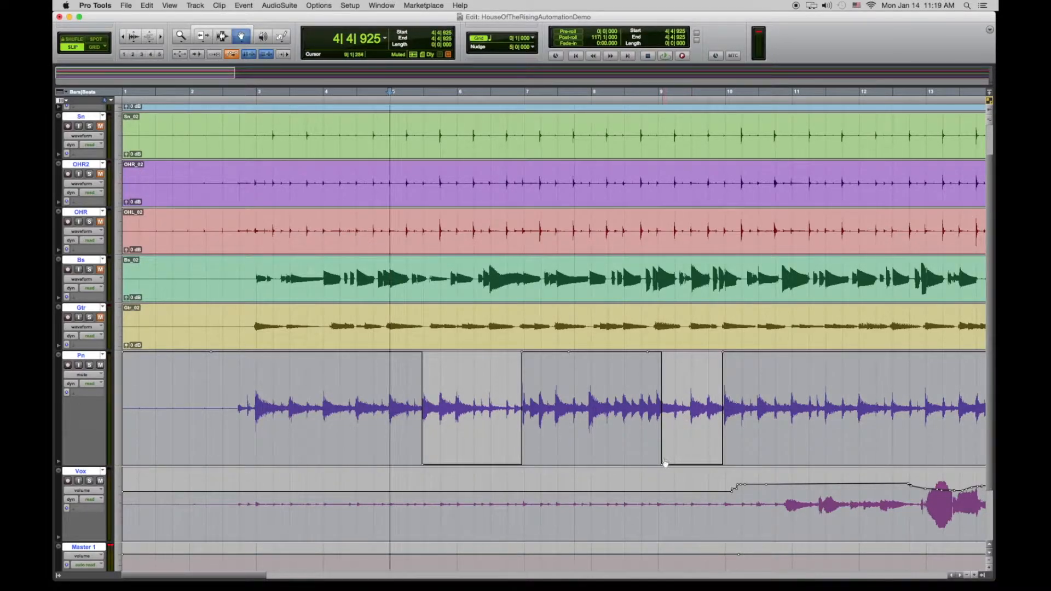
pyautogui.moveTo(664, 466); pyautogui.dragTo(655, 465)
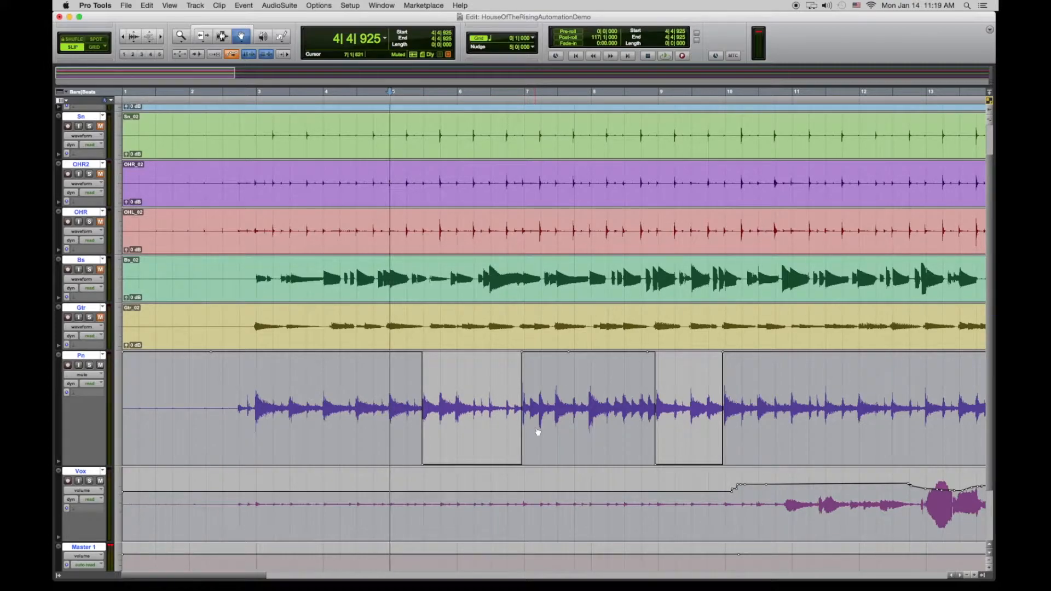
# Step: Show the Mix window, return to the Edit window, and view the Pn and Vox automation across about bars 1 to 26
pyautogui.press('super+equal')
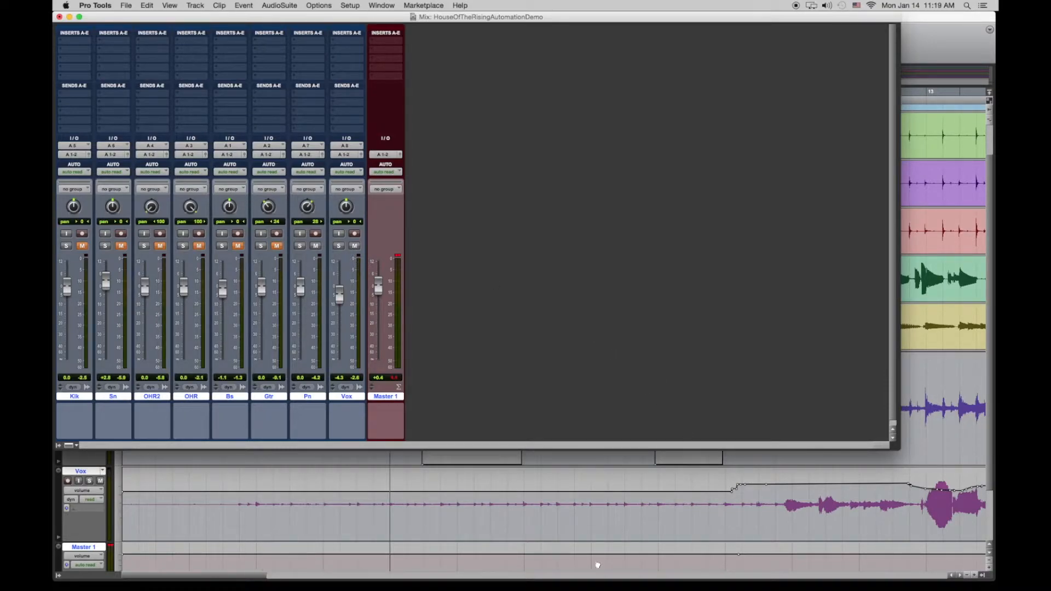
pyautogui.click(931, 21)
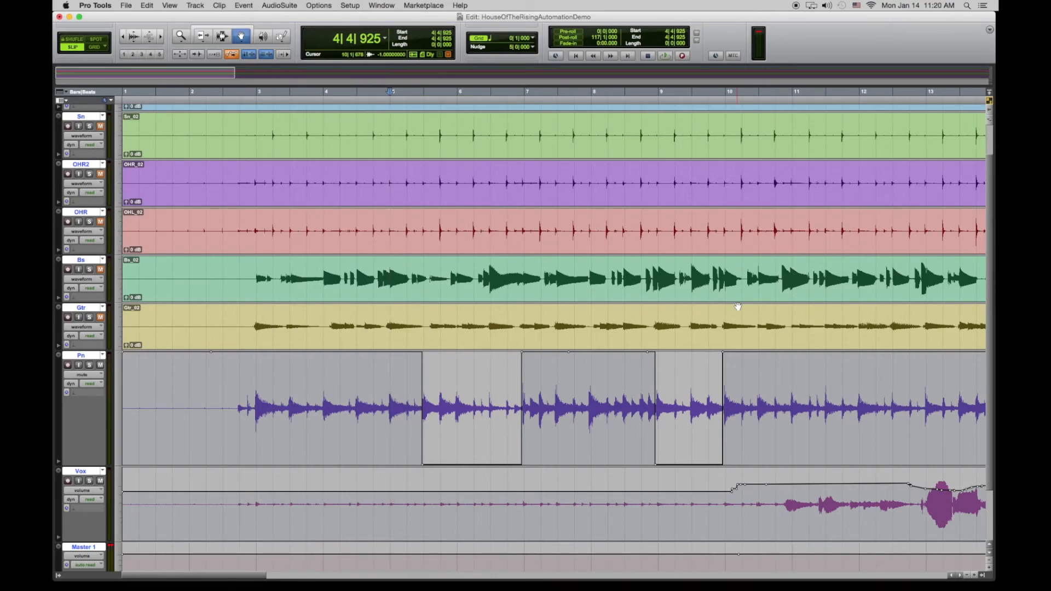
pyautogui.press('super+bracketleft')
pyautogui.press('super+bracketleft')
pyautogui.press('super+bracketleft')
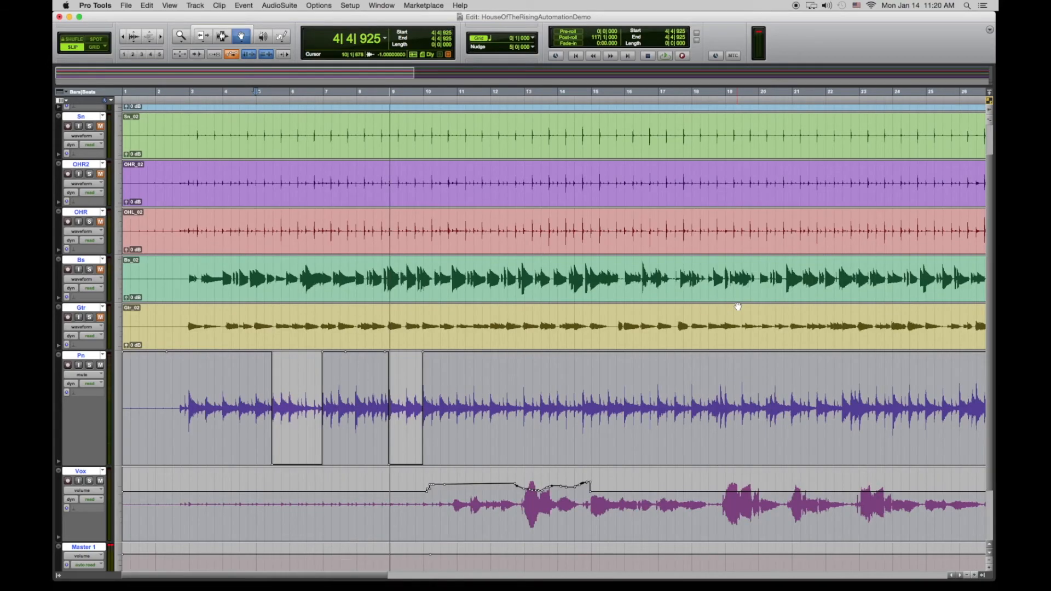